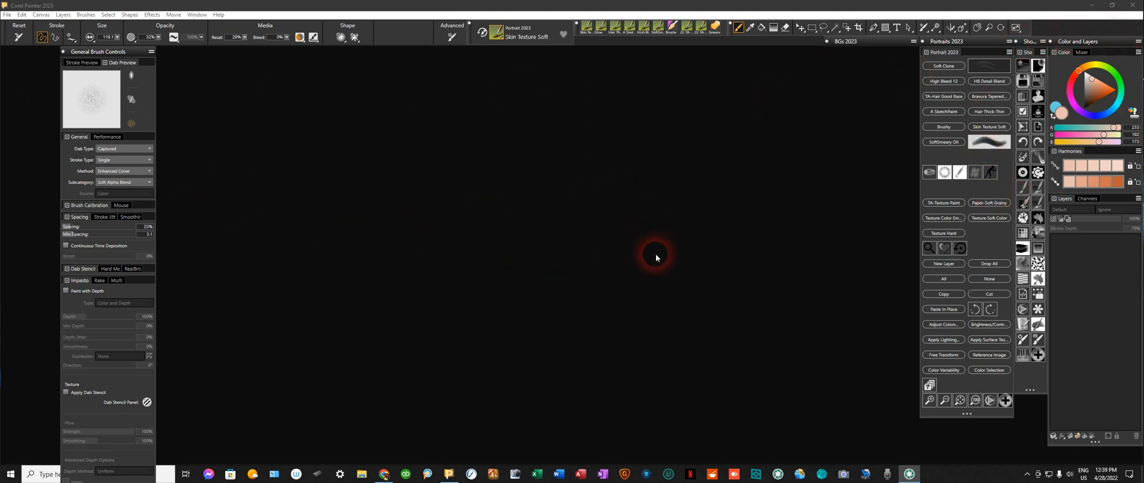
Step: Switch to the browser, view the pen picture in the Wacom Intuos Pro Medium gallery, and return to Corel Painter
click(113, 60)
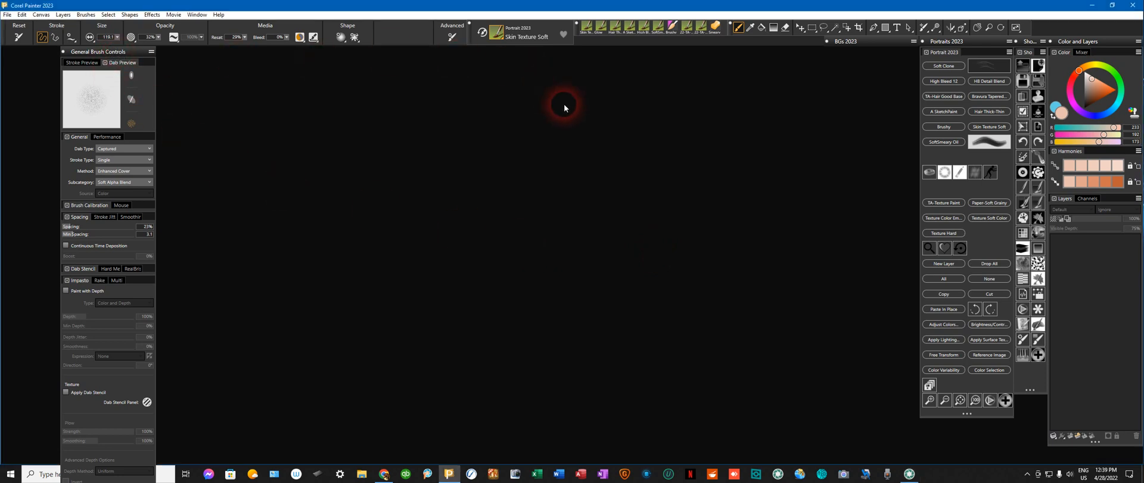
click(389, 476)
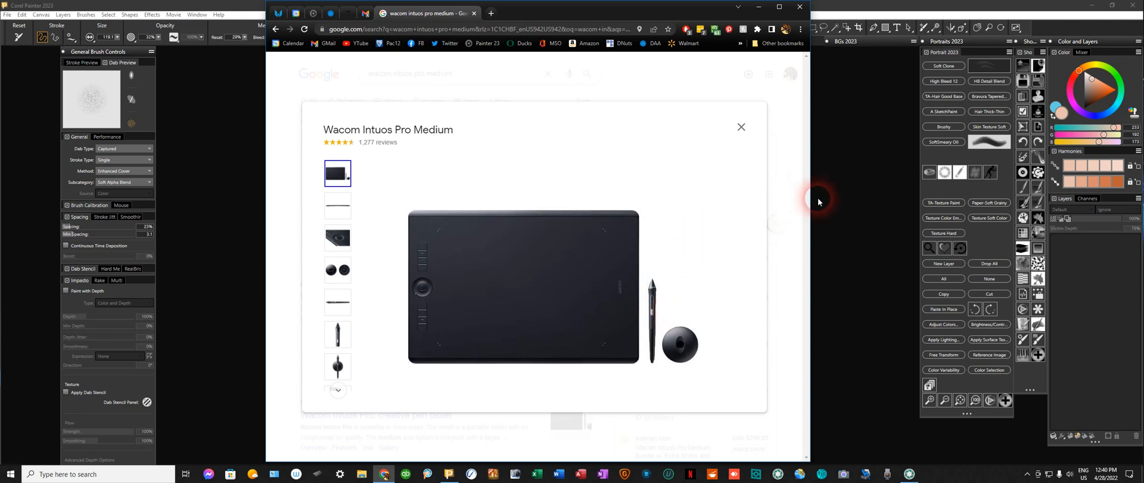
click(338, 333)
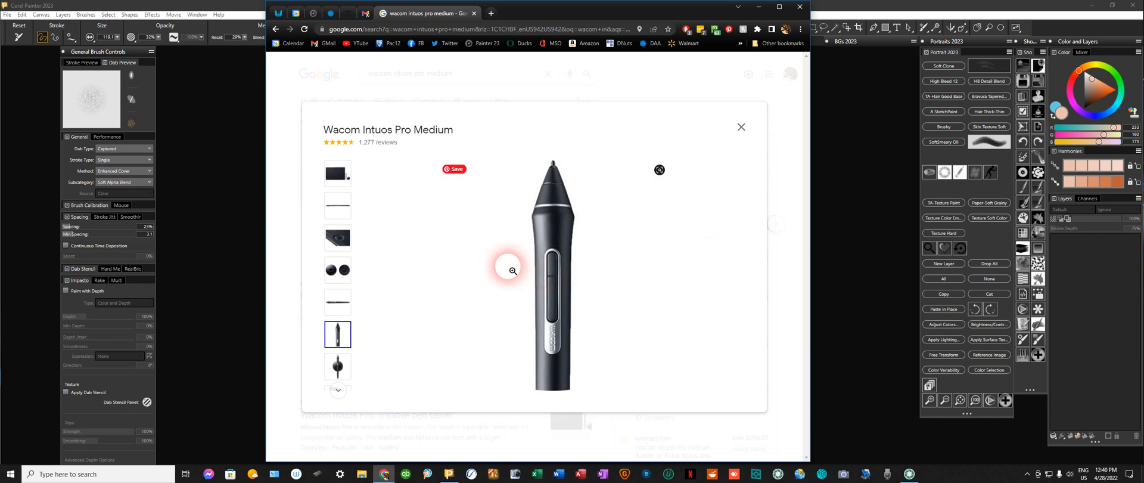
click(825, 143)
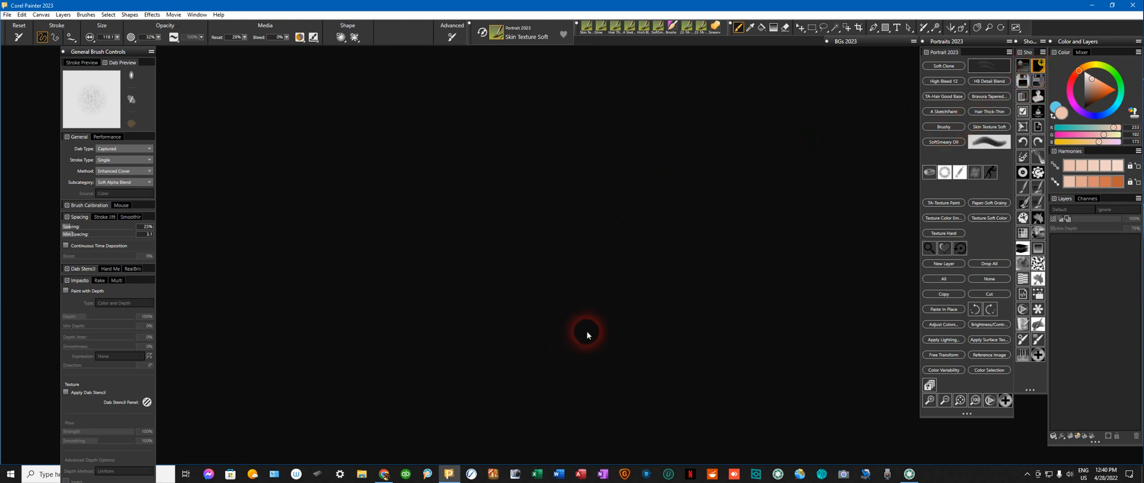
Step: Create a new 3000 × 3000 pixel image at 300 pixels per inch with the plain white paper
key(ctrl+n)
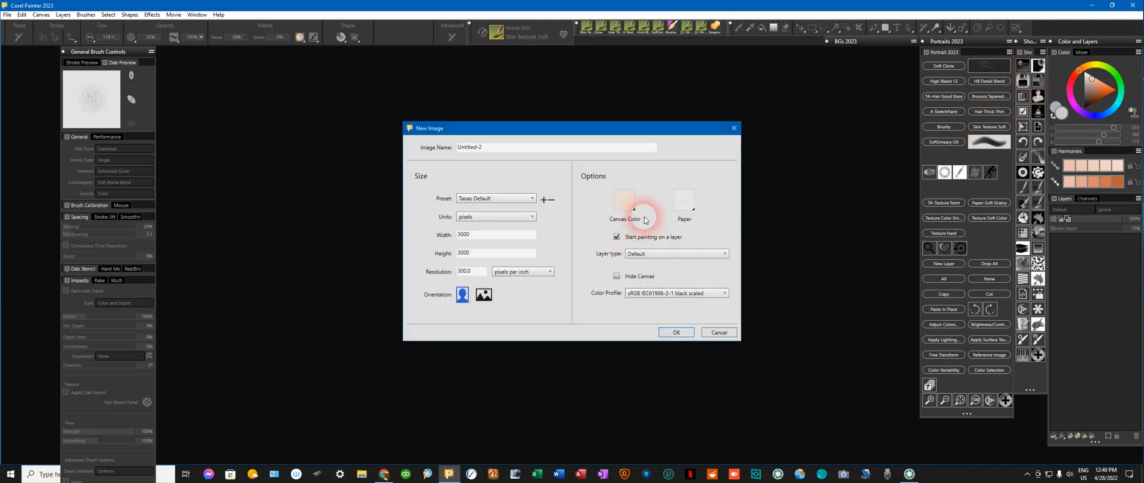
click(693, 212)
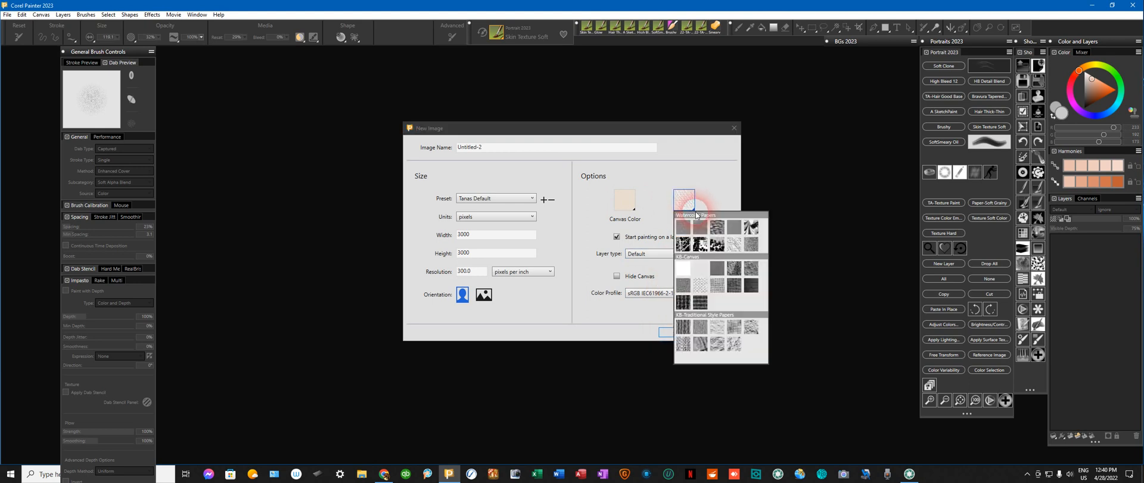
click(684, 269)
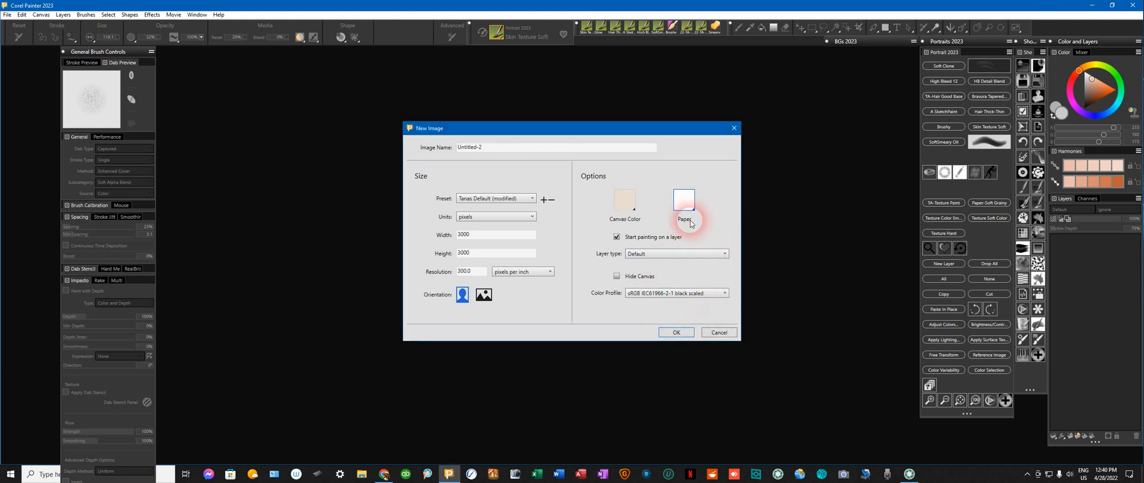
click(676, 332)
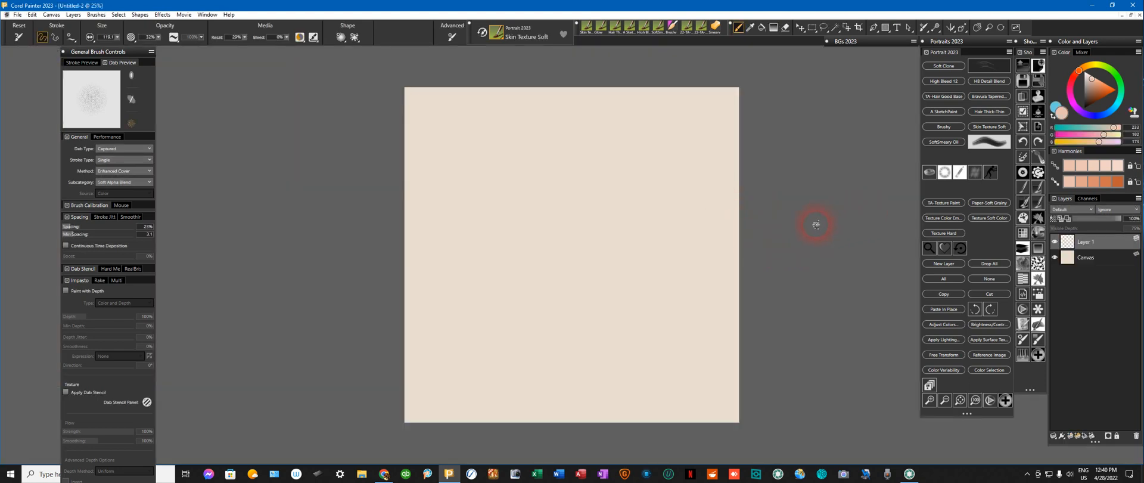
Step: Paint a broad diagonal stroke in darker orange across the middle of Layer 1 using the Soft brush from Airbrushes
scroll(629, 234, up, 2)
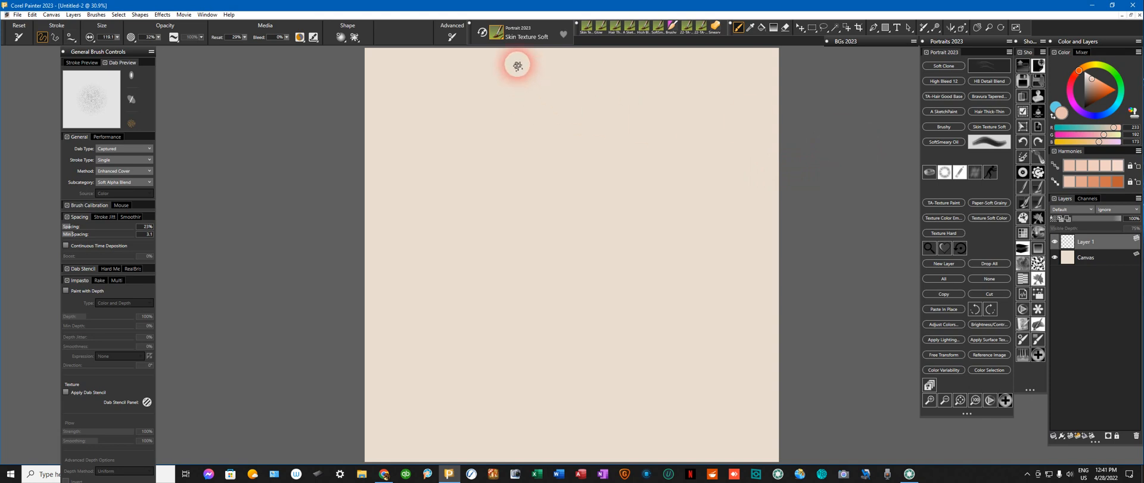
click(502, 40)
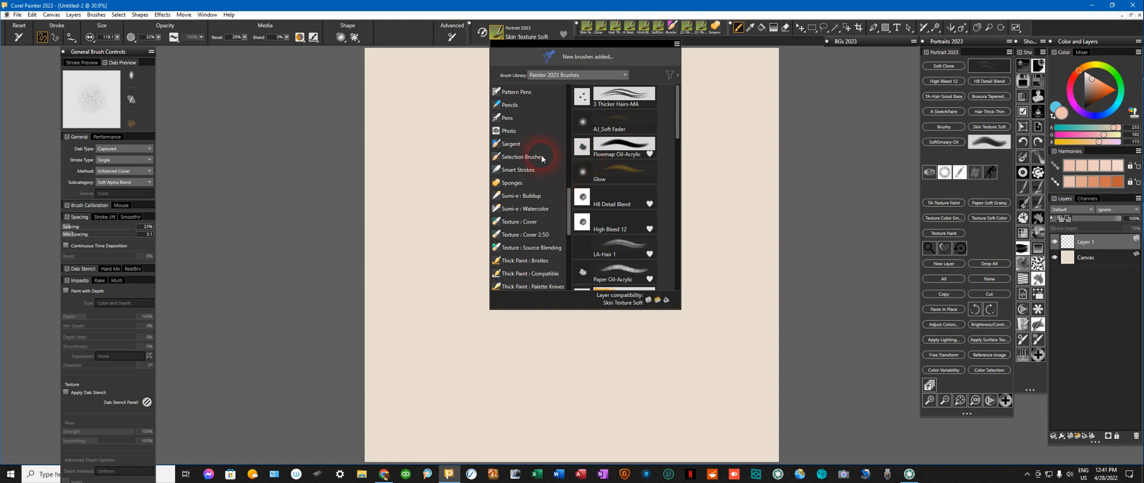
scroll(569, 197, up, 10)
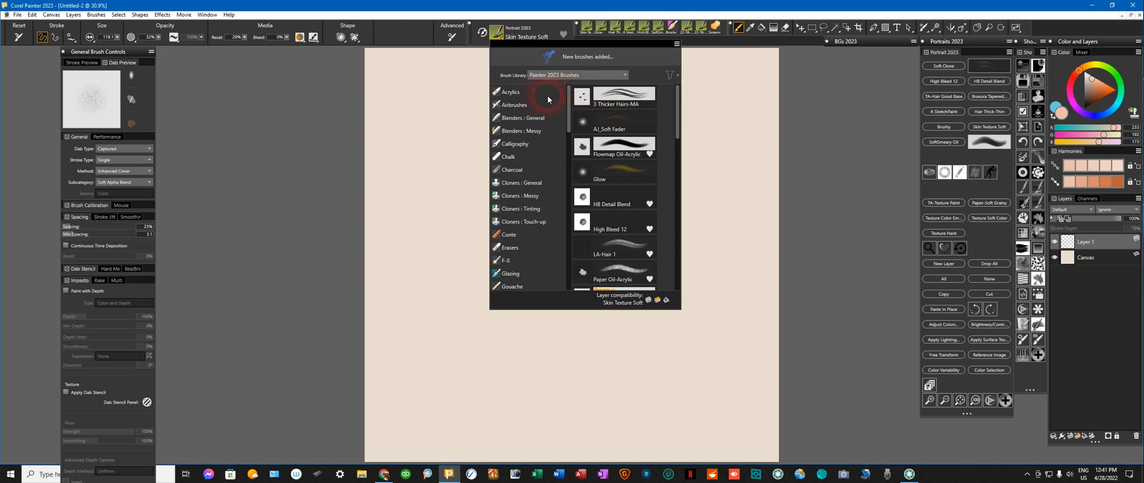
click(528, 105)
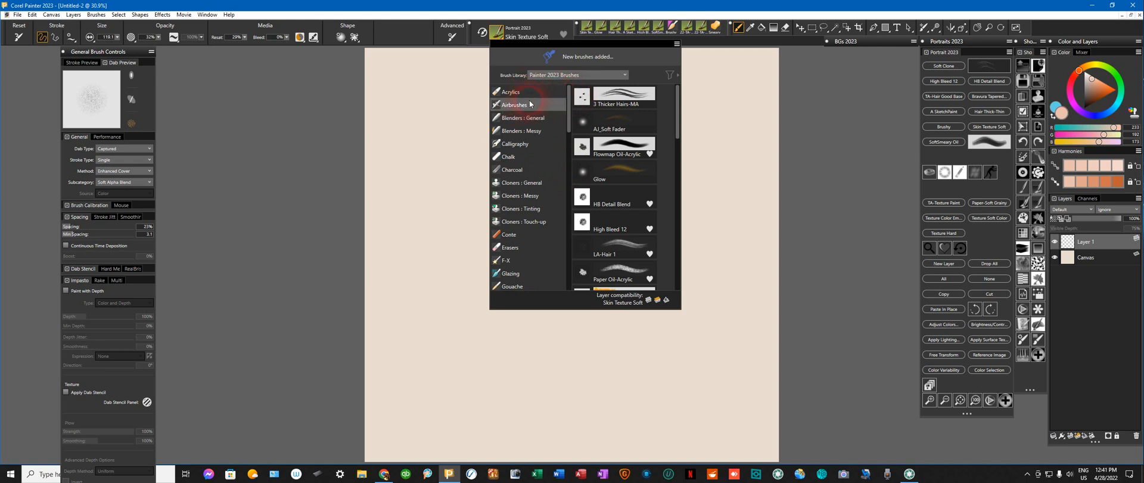
click(641, 145)
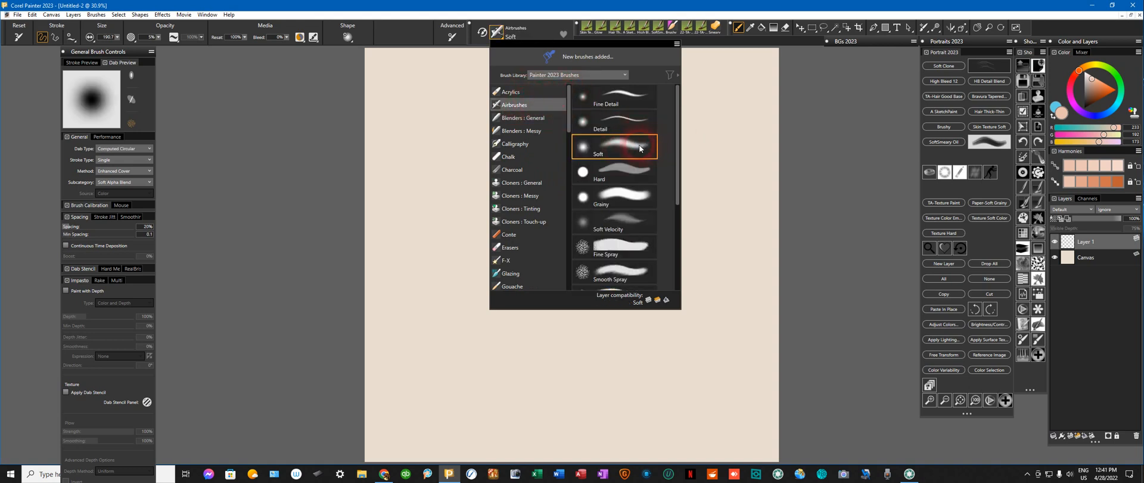
click(625, 149)
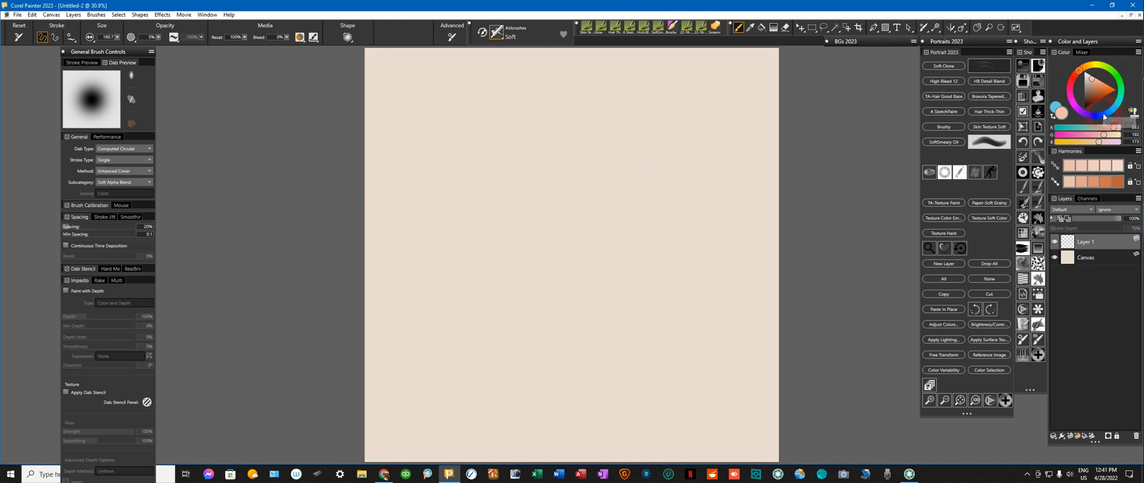
click(1114, 185)
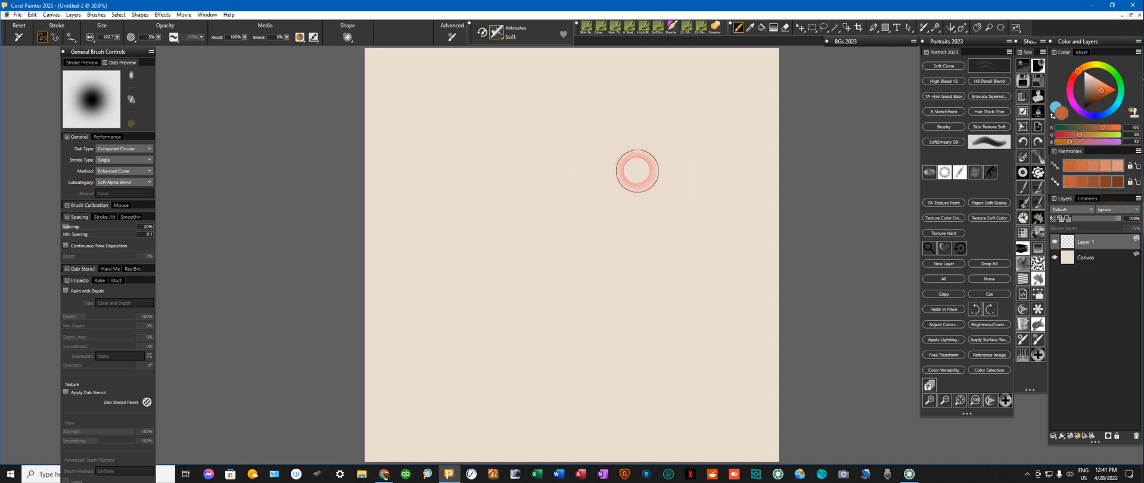
mouse_move(626, 164)
mouse_down()
mouse_move(562, 208)
mouse_move(454, 312)
mouse_move(606, 150)
mouse_move(565, 174)
mouse_move(506, 236)
mouse_move(537, 266)
mouse_move(520, 269)
mouse_move(558, 229)
mouse_move(646, 181)
mouse_move(635, 212)
mouse_move(564, 236)
mouse_move(642, 185)
mouse_up()
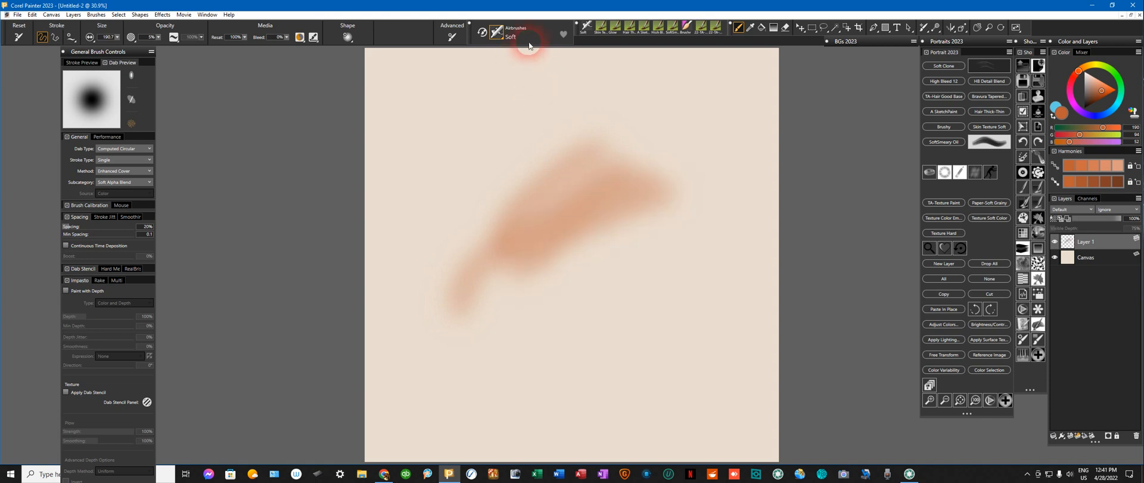
Step: Add speckled strokes around the soft orange shape with the Sprinkle brush from Airbrushes
click(503, 41)
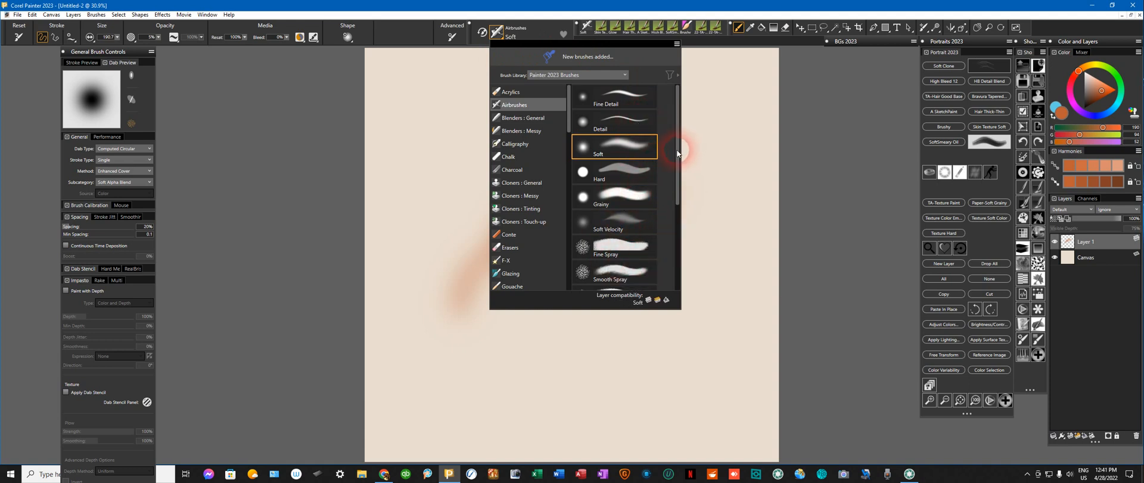
drag(678, 152, 679, 251)
click(614, 225)
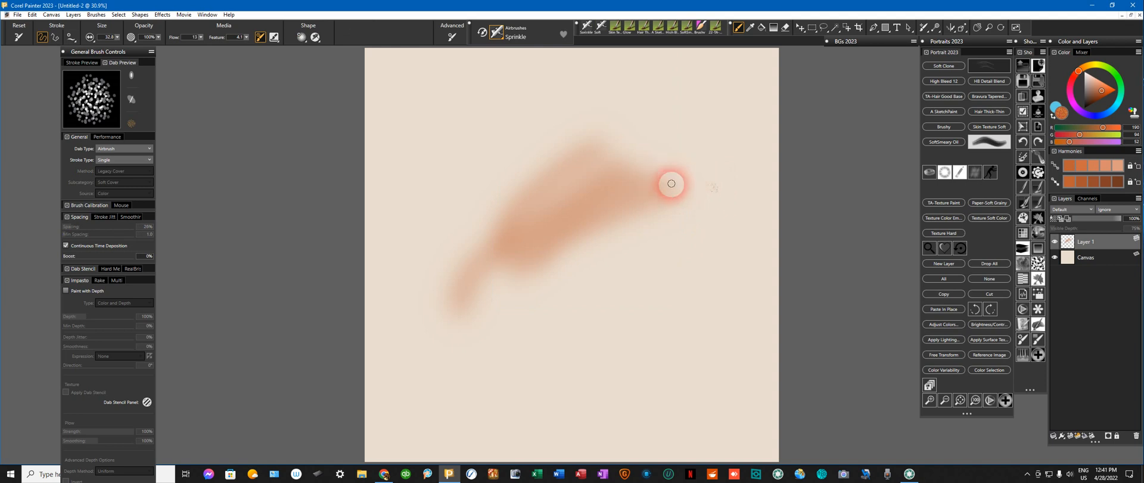
drag(703, 159, 608, 257)
drag(553, 295, 536, 282)
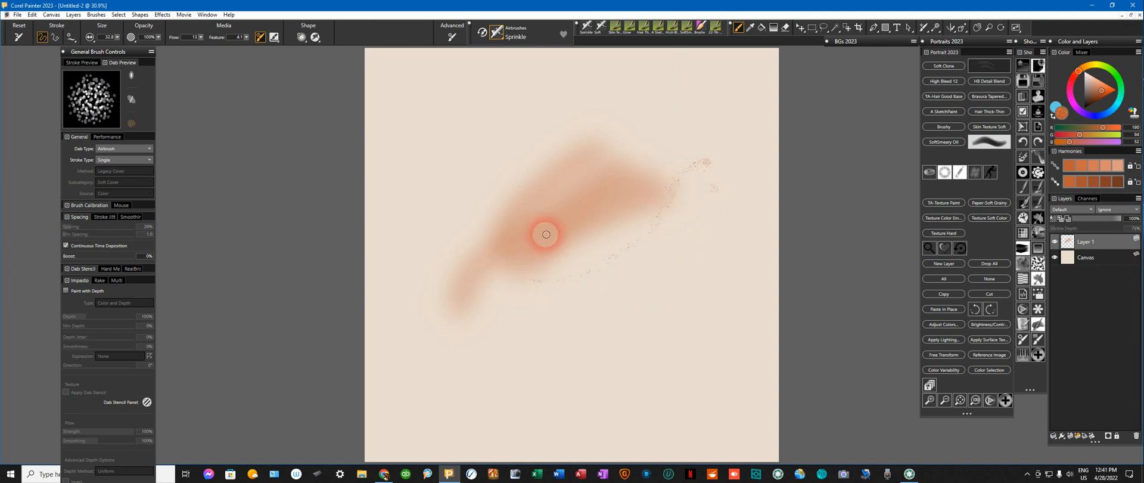
drag(696, 119, 619, 168)
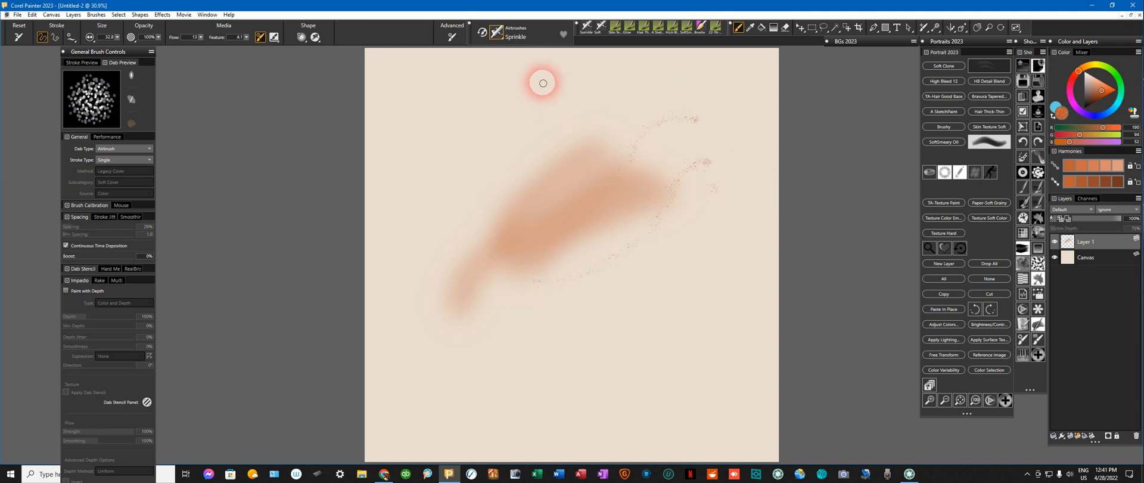
Step: Choose the Brushy brush from the Oils : Bravura category
click(497, 33)
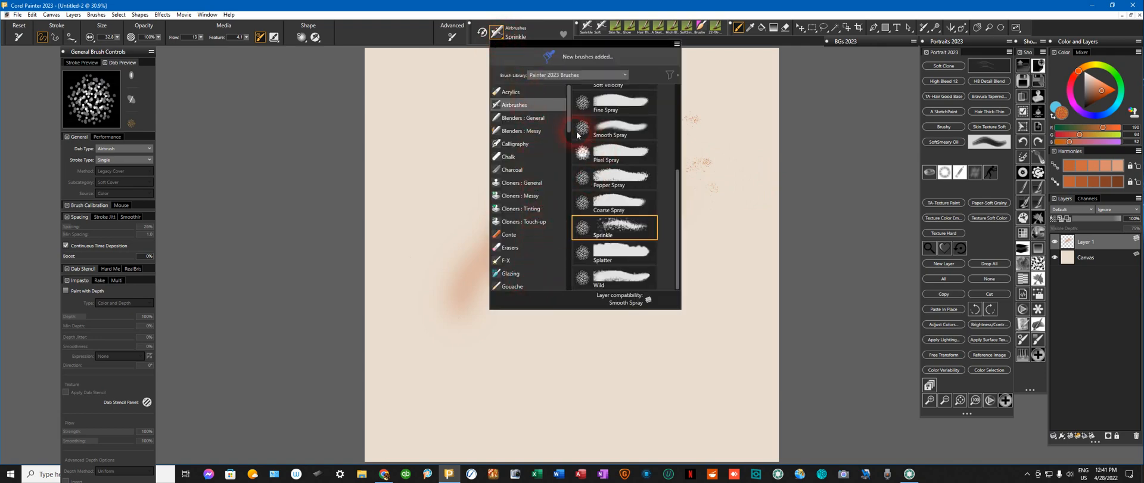
mouse_move(577, 134)
mouse_down()
mouse_move(575, 205)
mouse_move(573, 168)
mouse_up()
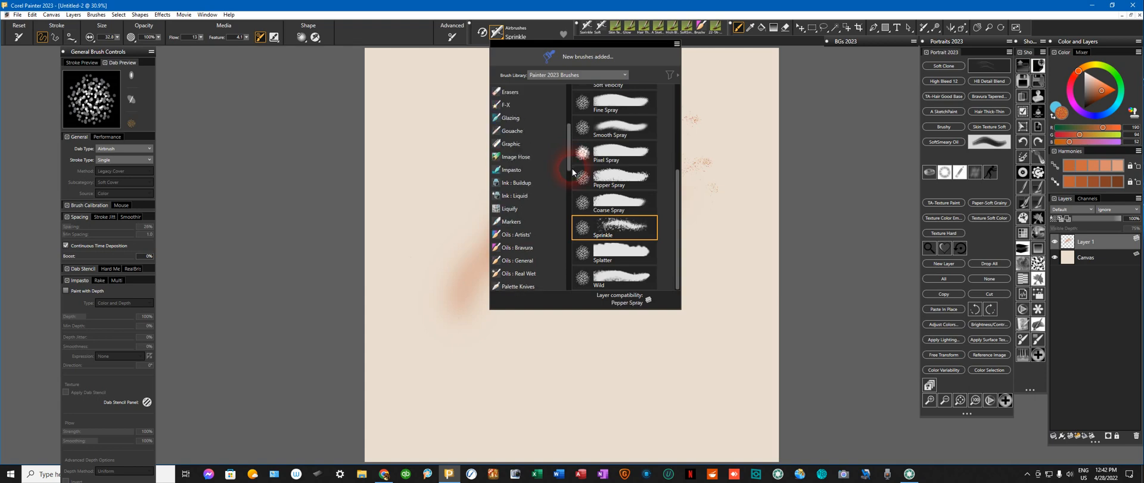
click(523, 250)
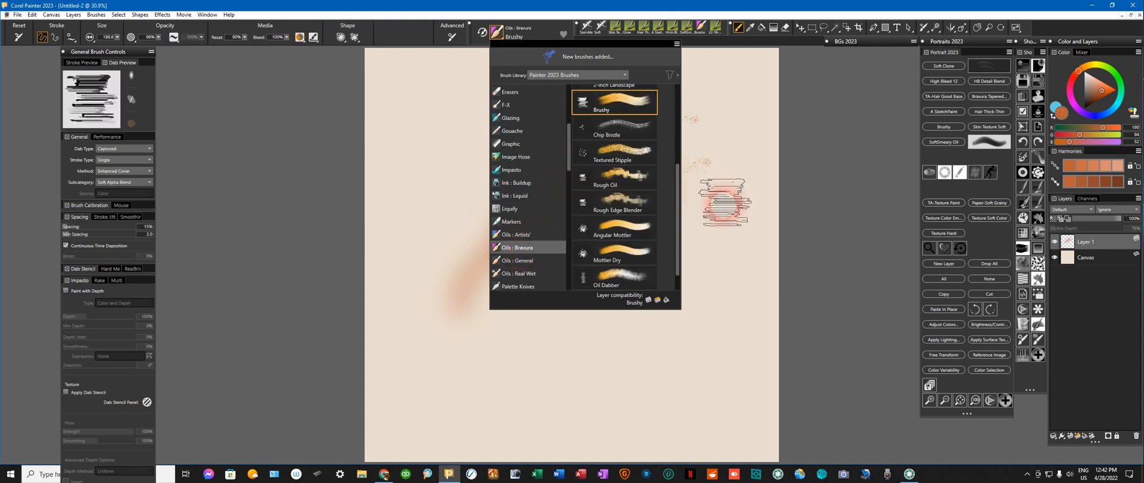
click(750, 232)
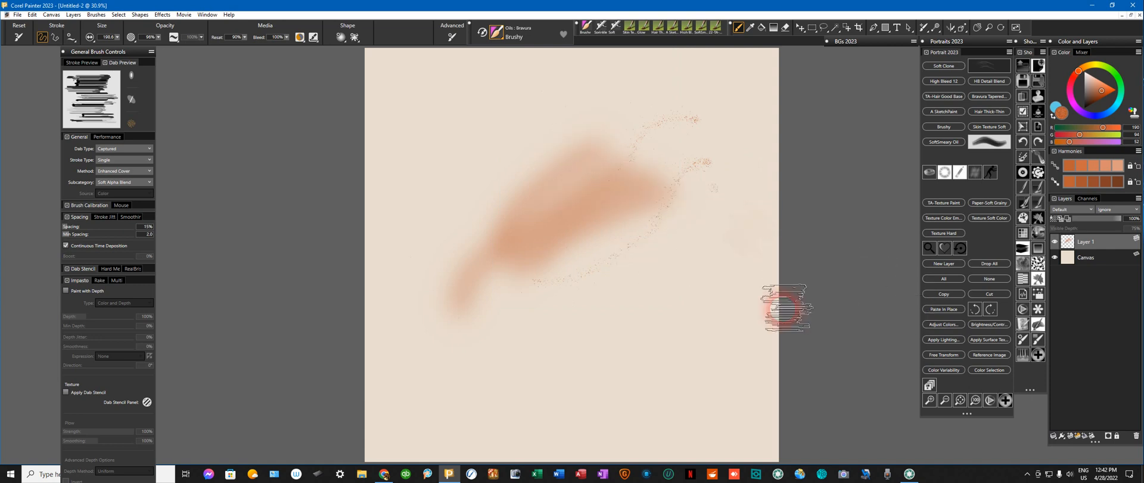
Step: Fill the Canvas layer with the clone source pattern using the Paint Bucket
click(1081, 250)
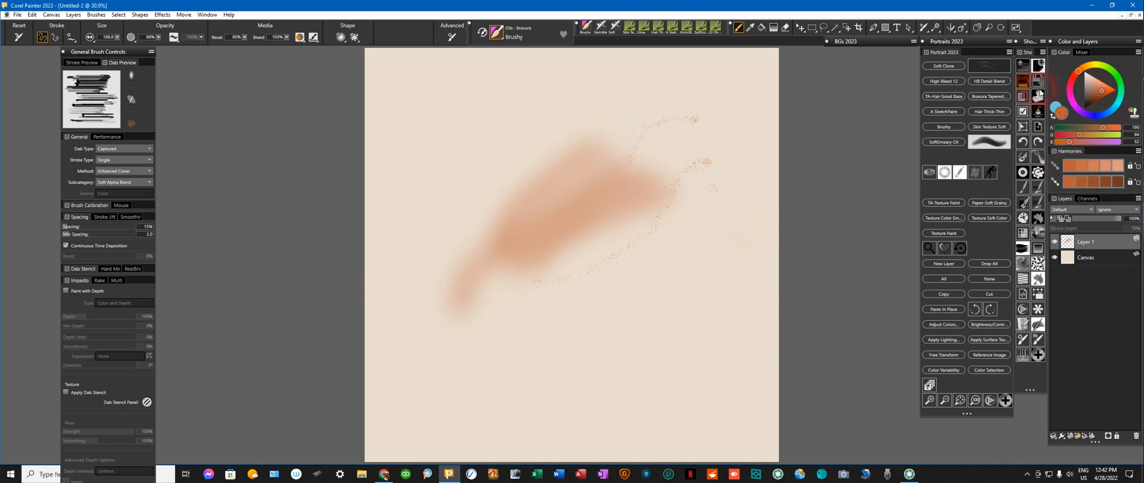
click(763, 30)
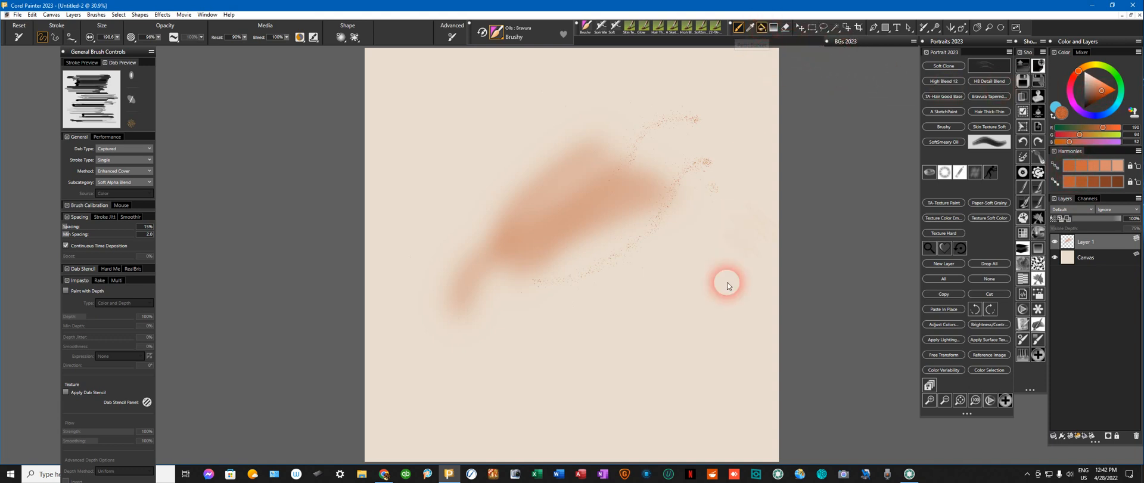
click(1100, 269)
click(638, 342)
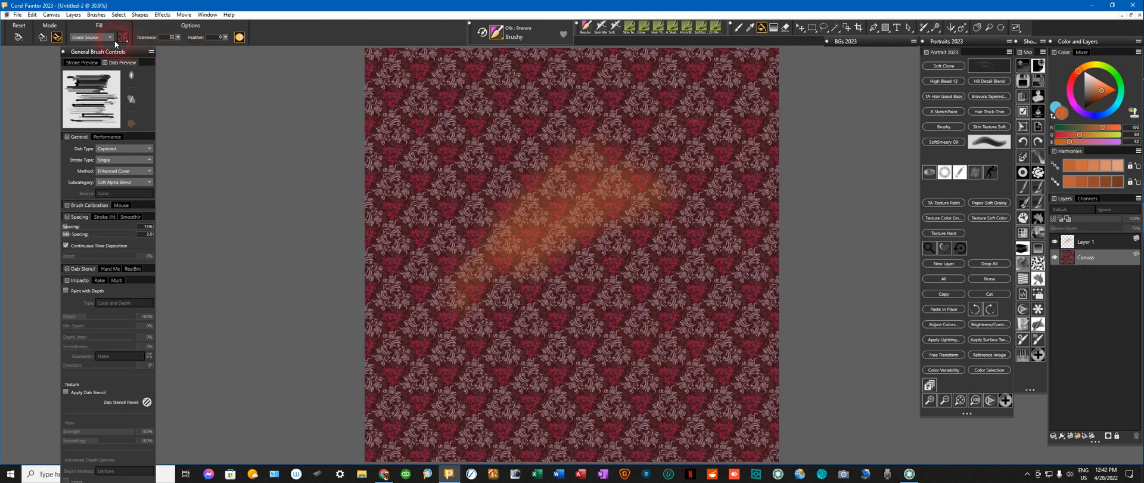
Step: Clear the pattern from the Canvas layer and fill it with the current orange using the Current Color fill source
click(95, 37)
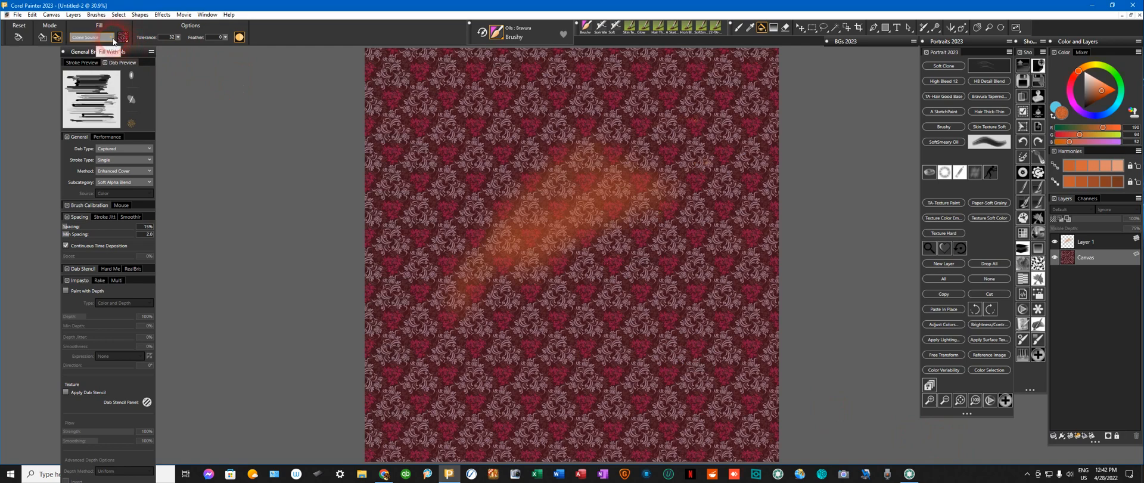
click(108, 49)
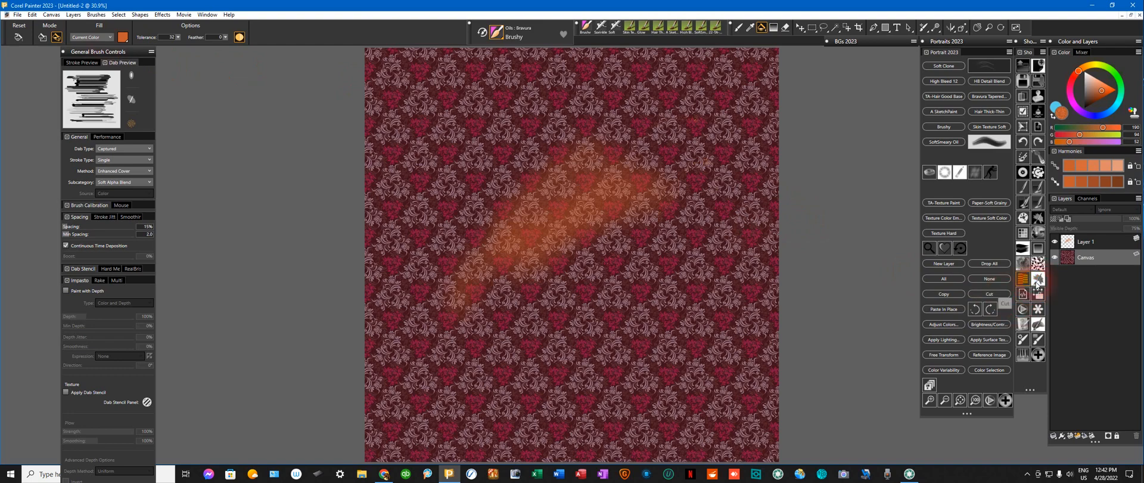
click(951, 284)
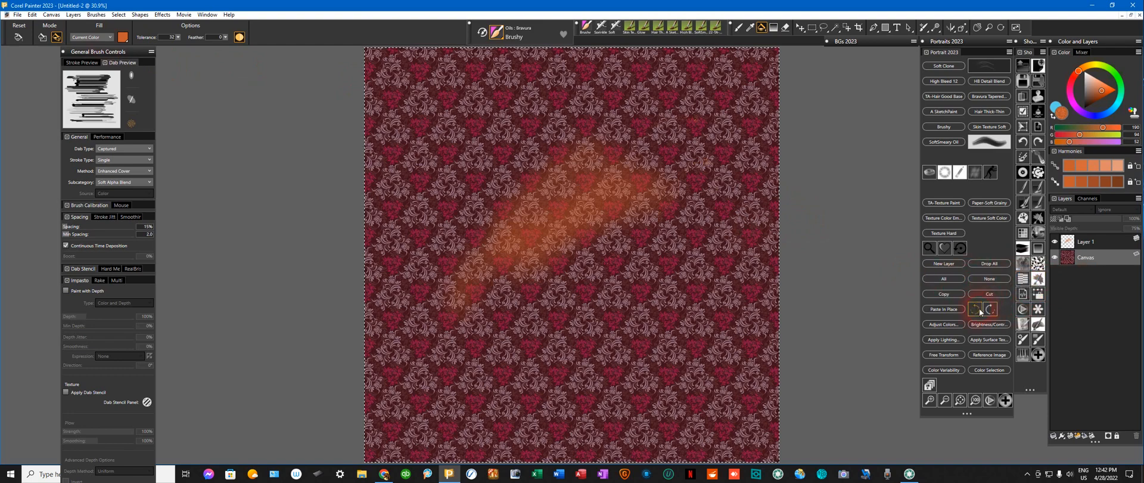
click(989, 294)
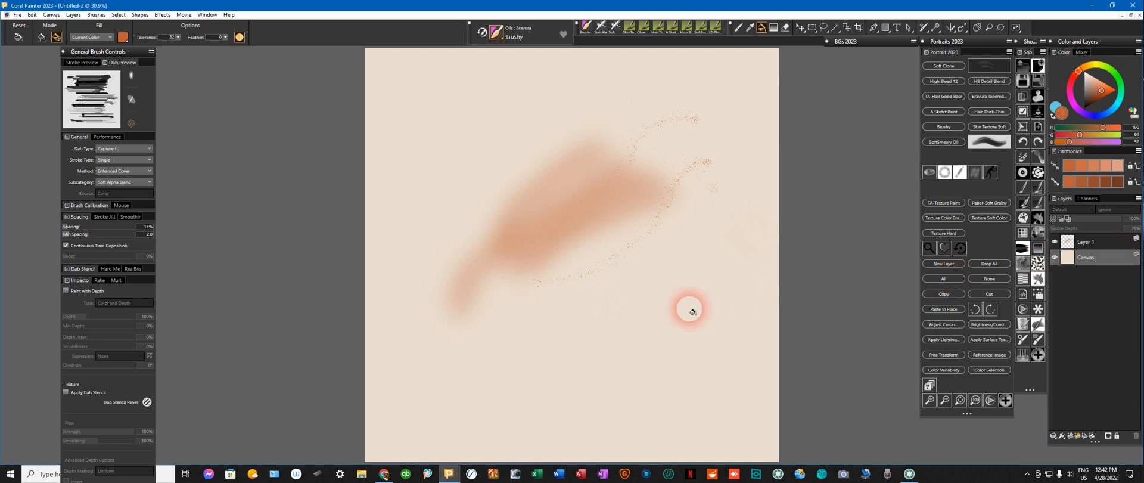
scroll(531, 294, down, 1)
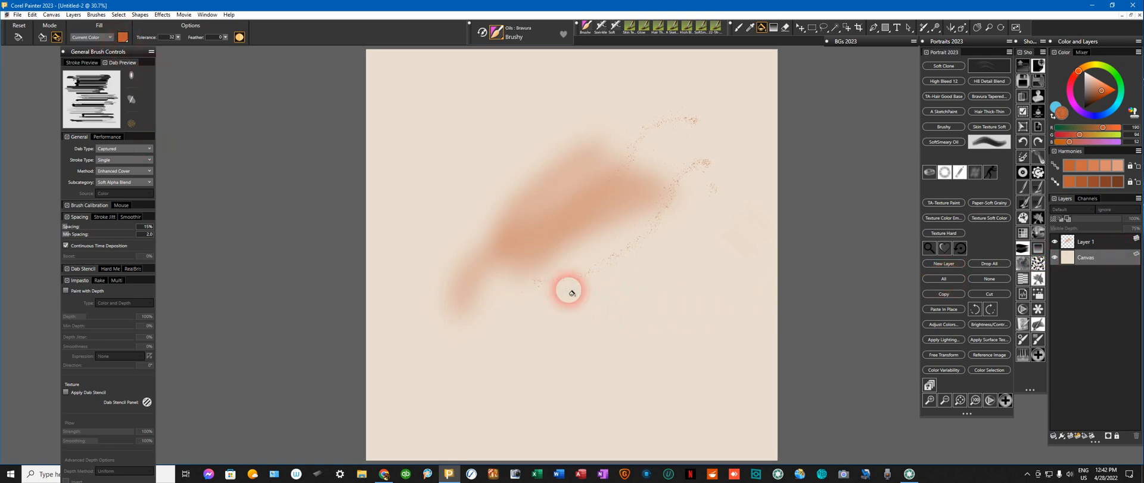
click(602, 322)
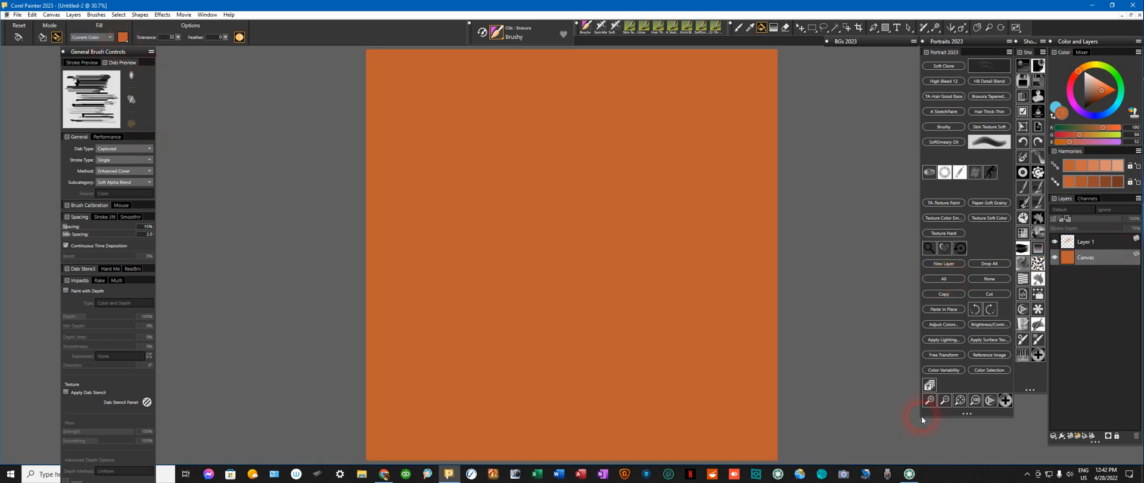
Step: Clear all brush strokes from Layer 1 and pick a lighter peach as the current color from the color harmonies
click(1100, 245)
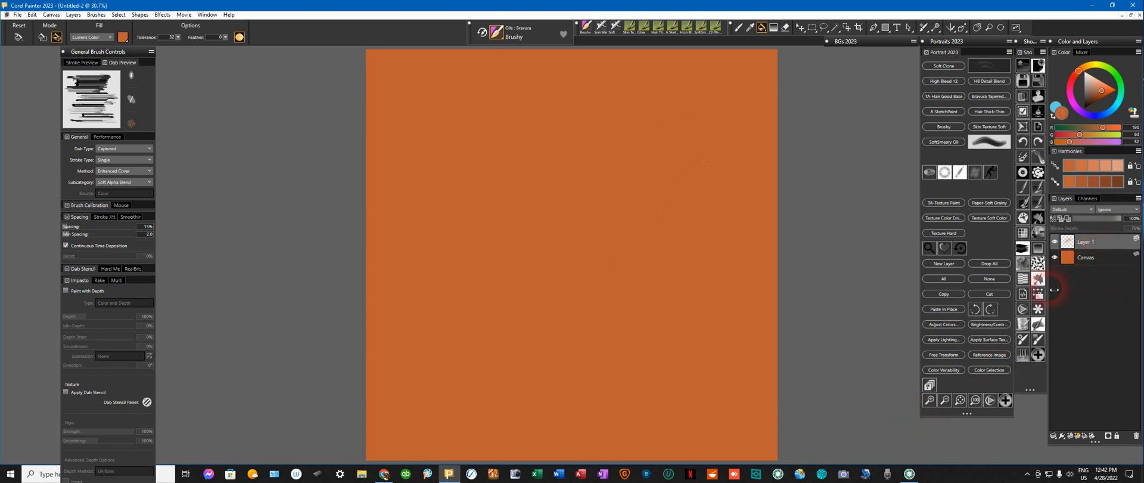
click(948, 279)
click(1105, 173)
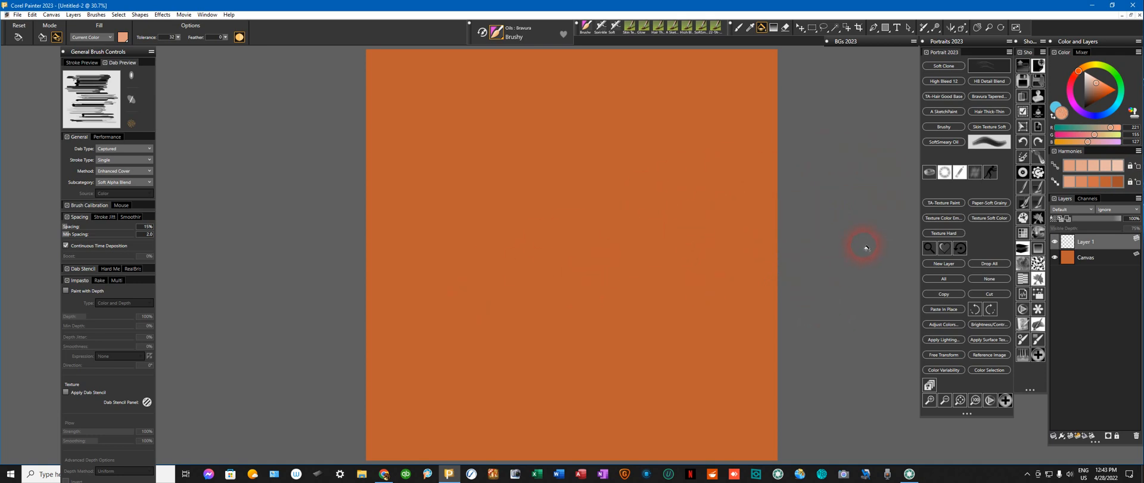
Step: Choose the 22-TA-Lg V-Curv brush from the BGs 2023 palette and a muted brown from the MX15-Relax color set
click(877, 42)
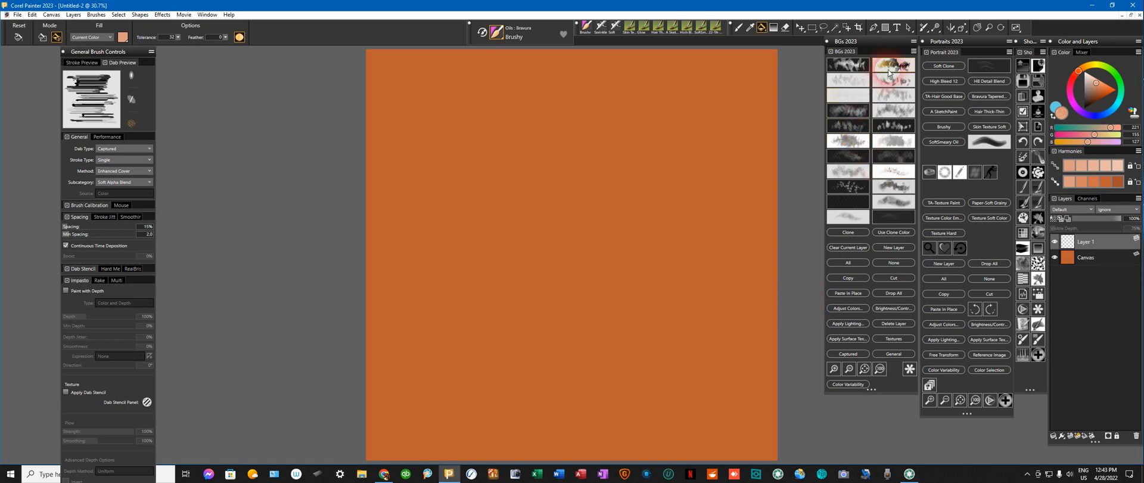
click(857, 247)
click(1024, 234)
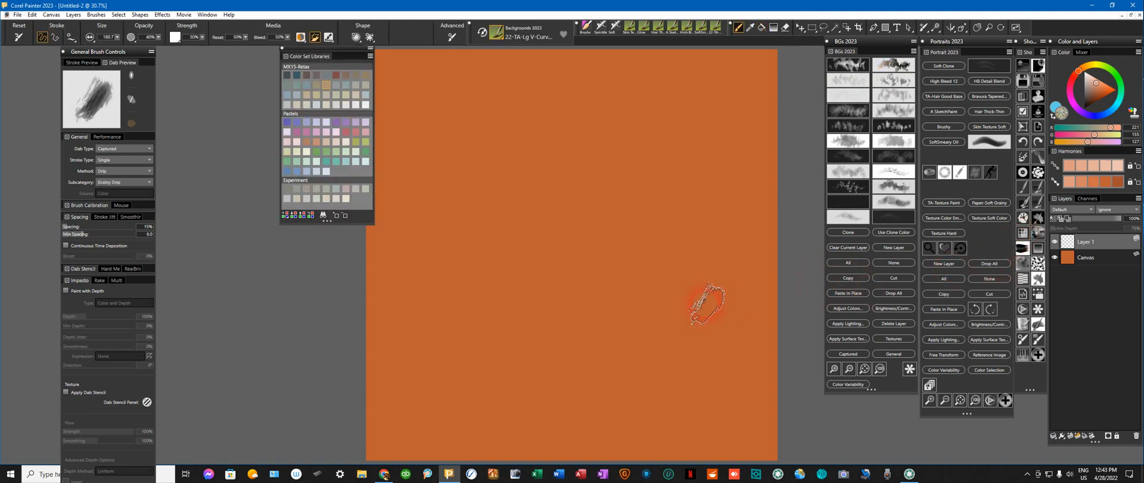
click(308, 75)
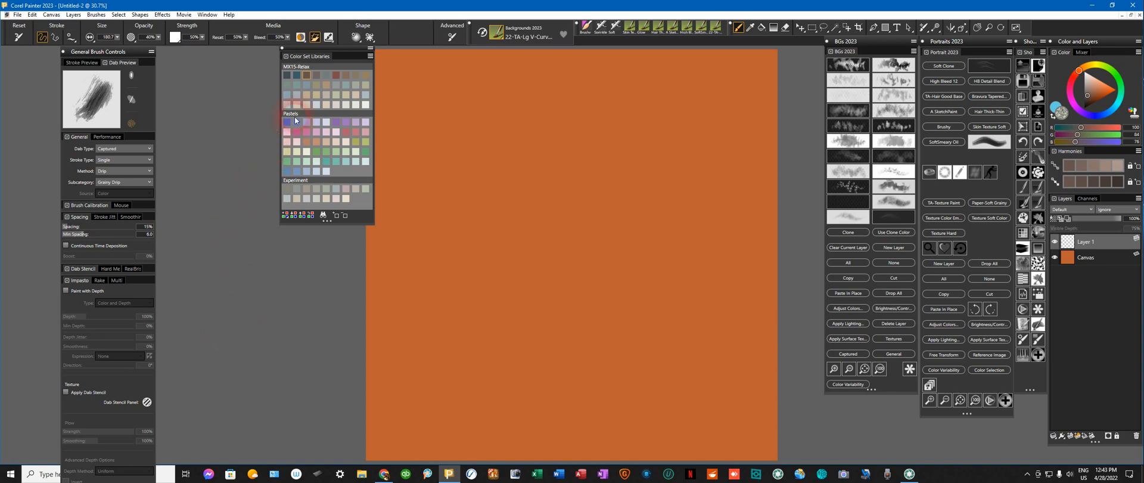
click(282, 49)
Step: Paint mottled blue-grey and beige strokes over the upper right of Layer 1 and extend them across the upper left with 22-TA-Dream Oil
mouse_move(707, 134)
mouse_down()
mouse_move(685, 149)
mouse_move(703, 134)
mouse_up()
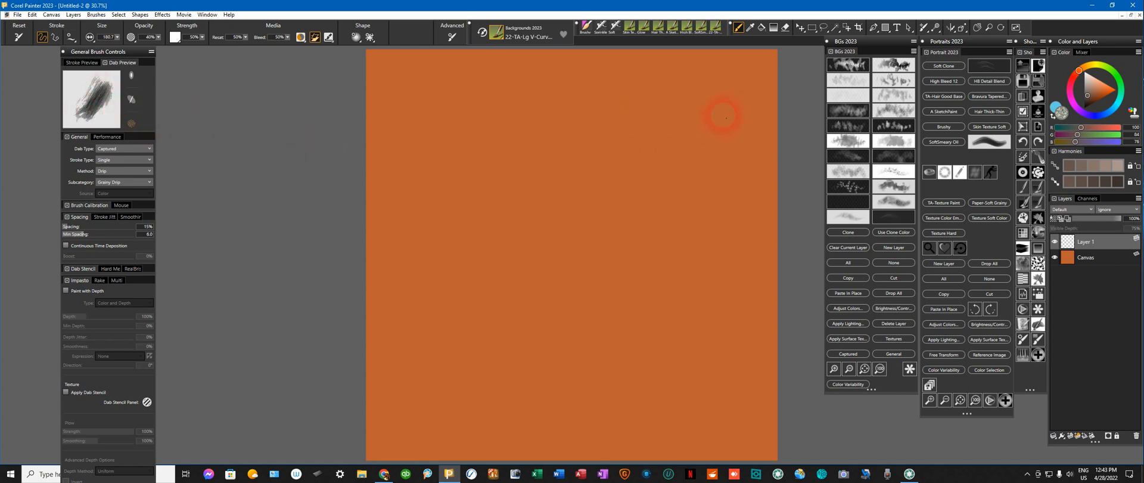
mouse_move(723, 117)
mouse_down()
mouse_move(733, 71)
mouse_move(762, 56)
mouse_move(743, 80)
mouse_move(767, 75)
mouse_move(756, 98)
mouse_move(789, 94)
mouse_move(755, 130)
mouse_move(752, 148)
mouse_move(782, 159)
mouse_move(776, 169)
mouse_move(722, 220)
mouse_move(631, 235)
mouse_move(626, 255)
mouse_move(599, 235)
mouse_up()
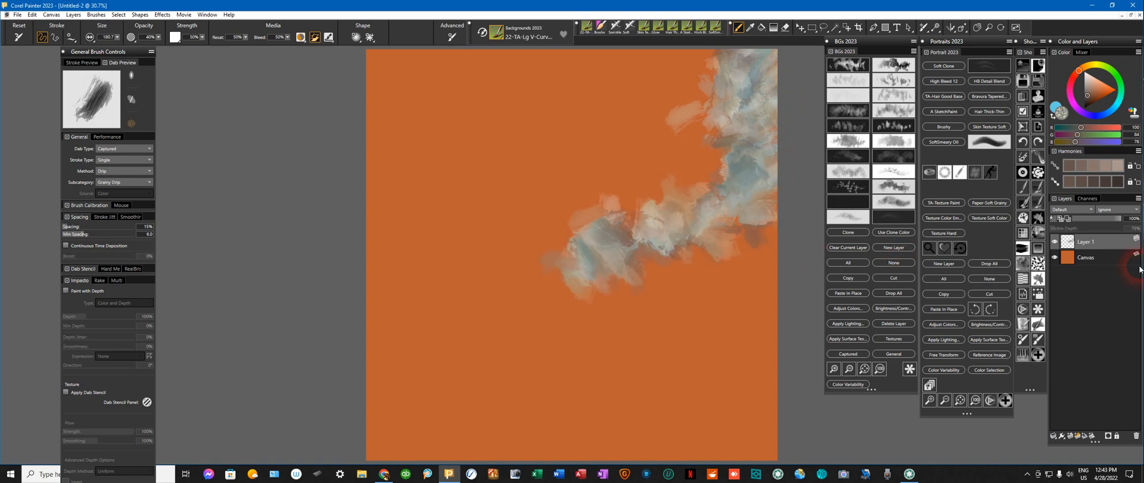
mouse_move(700, 131)
mouse_down()
mouse_move(666, 174)
mouse_move(723, 184)
mouse_move(713, 174)
mouse_move(719, 203)
mouse_move(712, 77)
mouse_move(700, 65)
mouse_move(672, 74)
mouse_move(680, 117)
mouse_move(659, 157)
mouse_move(760, 194)
mouse_move(782, 130)
mouse_move(760, 254)
mouse_move(718, 260)
mouse_move(722, 268)
mouse_move(727, 233)
mouse_move(715, 219)
mouse_move(754, 290)
mouse_move(754, 318)
mouse_move(592, 347)
mouse_move(624, 303)
mouse_move(695, 260)
mouse_move(642, 226)
mouse_move(622, 153)
mouse_move(630, 74)
mouse_move(606, 71)
mouse_move(638, 62)
mouse_move(558, 89)
mouse_move(550, 103)
mouse_move(575, 137)
mouse_move(584, 131)
mouse_move(579, 220)
mouse_move(556, 259)
mouse_move(545, 337)
mouse_move(567, 372)
mouse_up()
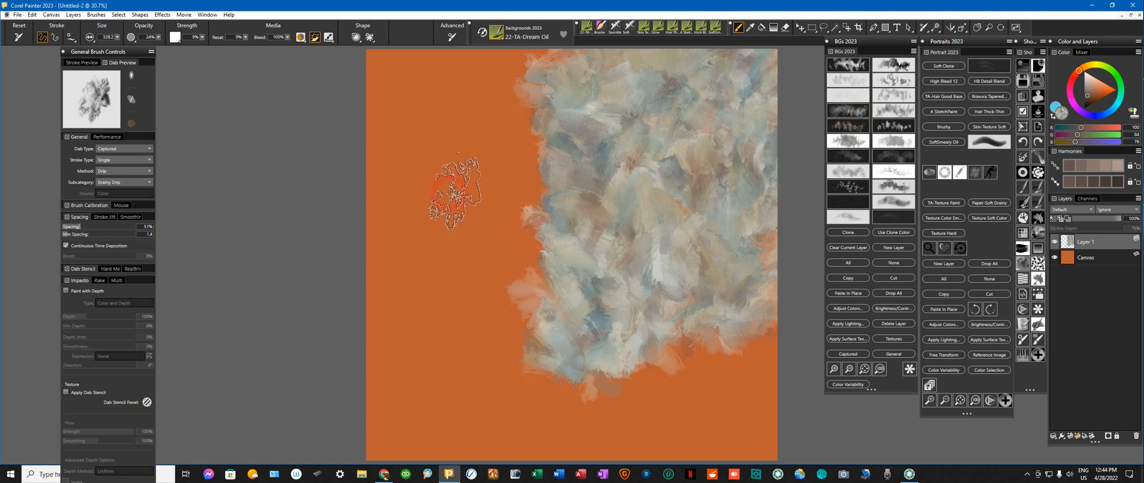
mouse_move(450, 197)
mouse_down()
mouse_move(470, 151)
mouse_move(456, 156)
mouse_move(441, 128)
mouse_move(471, 107)
mouse_move(460, 162)
mouse_move(444, 161)
mouse_move(519, 191)
mouse_move(545, 110)
mouse_move(513, 191)
mouse_move(536, 179)
mouse_move(524, 65)
mouse_move(494, 90)
mouse_move(477, 68)
mouse_move(417, 83)
mouse_move(378, 69)
mouse_move(318, 75)
mouse_move(412, 101)
mouse_move(358, 179)
mouse_move(388, 120)
mouse_move(399, 184)
mouse_move(402, 153)
mouse_move(447, 257)
mouse_move(545, 185)
mouse_move(548, 218)
mouse_move(531, 243)
mouse_up()
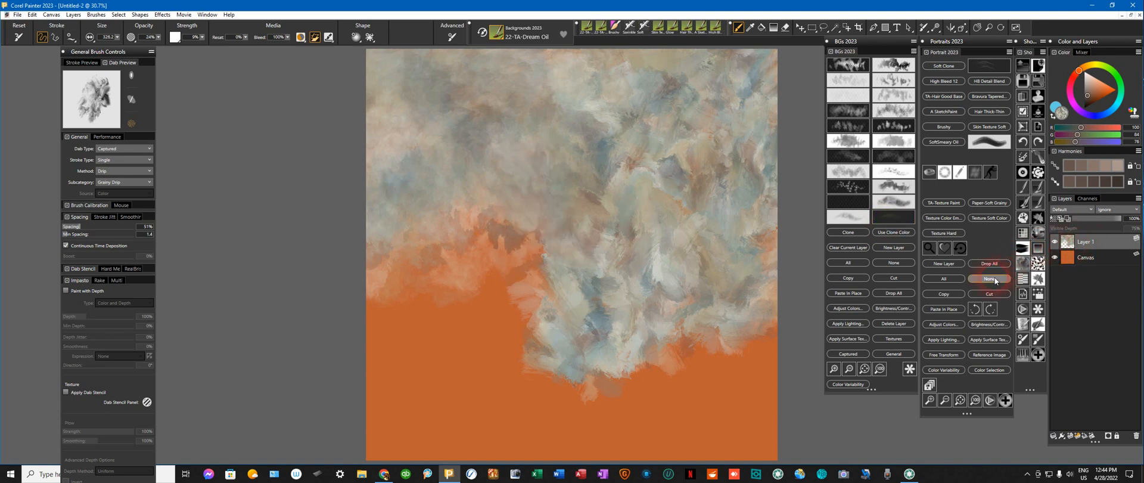
Step: Add a new layer above Layer 1 and select the Brushy brush from the Portrait 2023 palette
click(958, 264)
click(1111, 245)
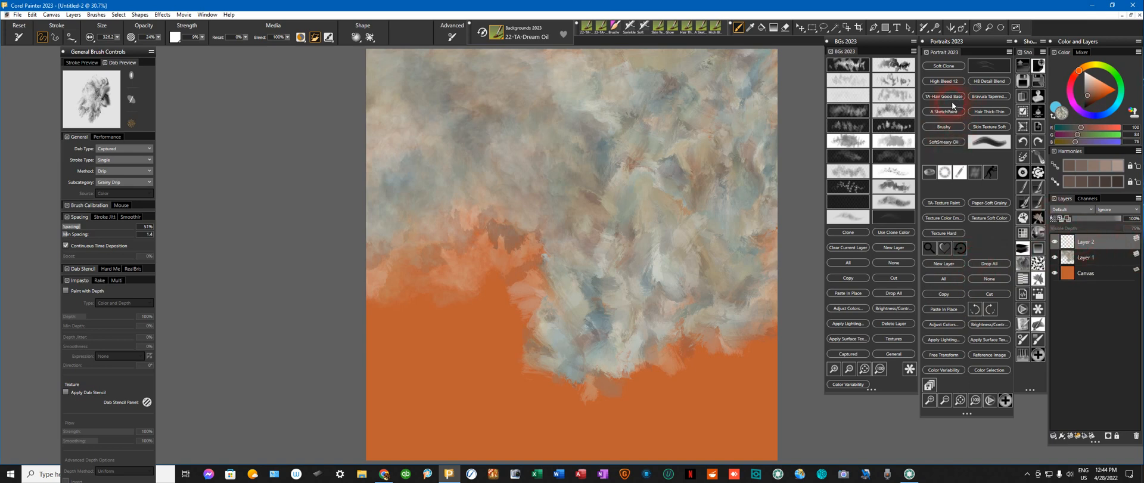
click(951, 133)
click(950, 128)
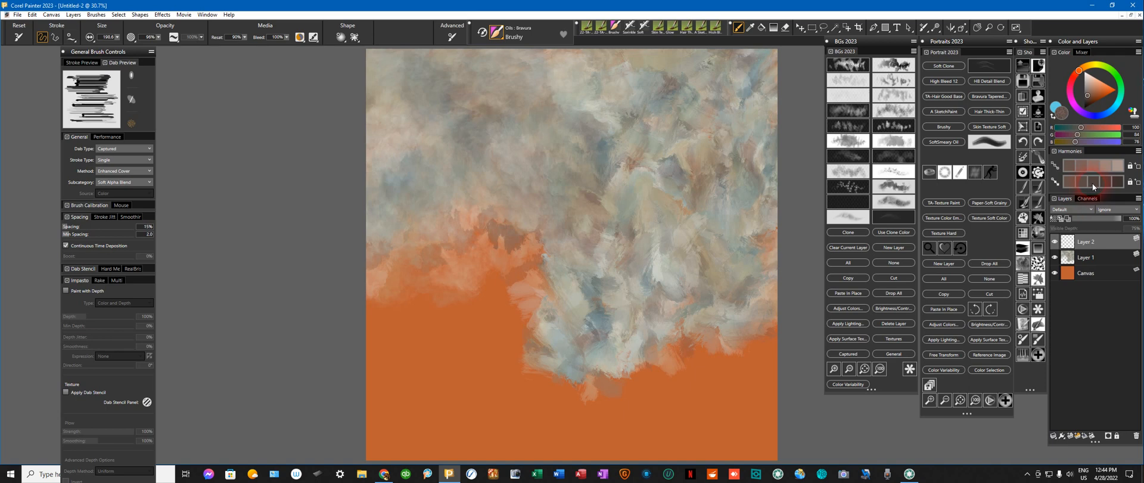
Step: Lock both color harmony rows and pick a darker brown from the lower row
click(1130, 183)
click(1130, 168)
click(1117, 183)
click(1095, 184)
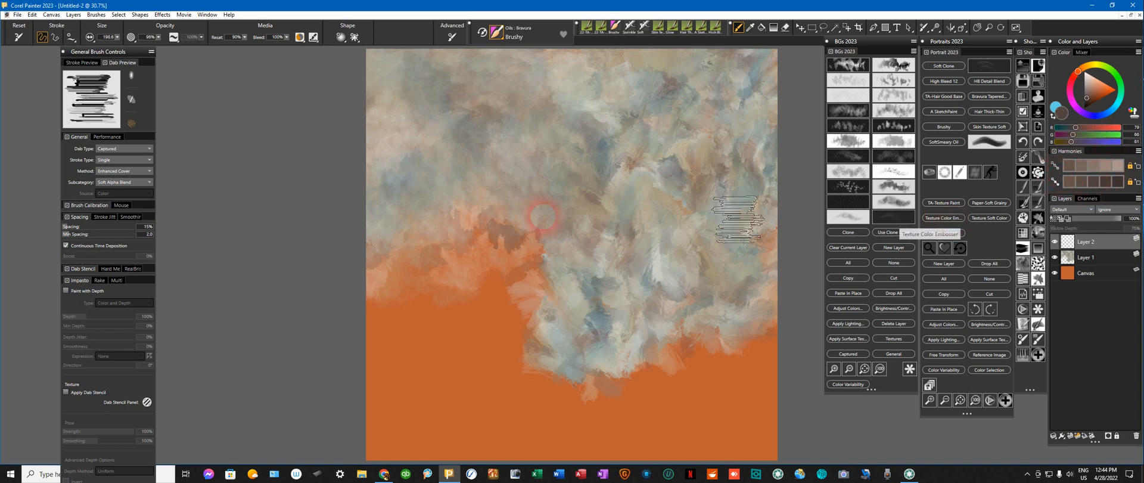
Step: Paint three patches of curved, roughly vertical dark brown bristle strokes across the middle of the mottled background on Layer 2
mouse_move(545, 156)
mouse_down()
mouse_move(560, 243)
mouse_move(571, 164)
mouse_move(574, 226)
mouse_move(587, 189)
mouse_move(584, 206)
mouse_move(612, 176)
mouse_move(605, 219)
mouse_move(614, 197)
mouse_move(626, 208)
mouse_move(603, 251)
mouse_move(575, 228)
mouse_move(585, 171)
mouse_move(599, 264)
mouse_move(602, 222)
mouse_move(679, 191)
mouse_up()
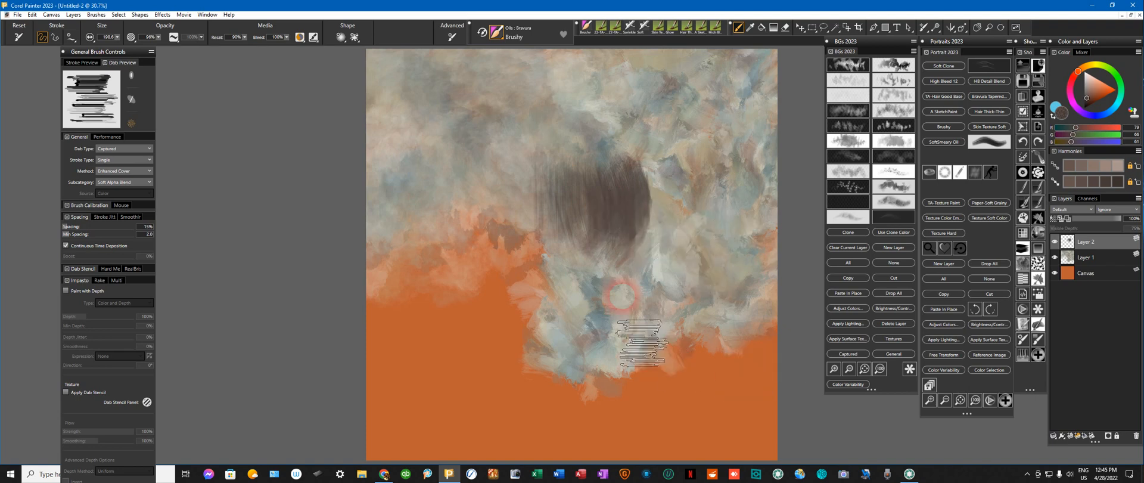
mouse_move(507, 179)
mouse_down()
mouse_move(493, 154)
mouse_move(495, 167)
mouse_up()
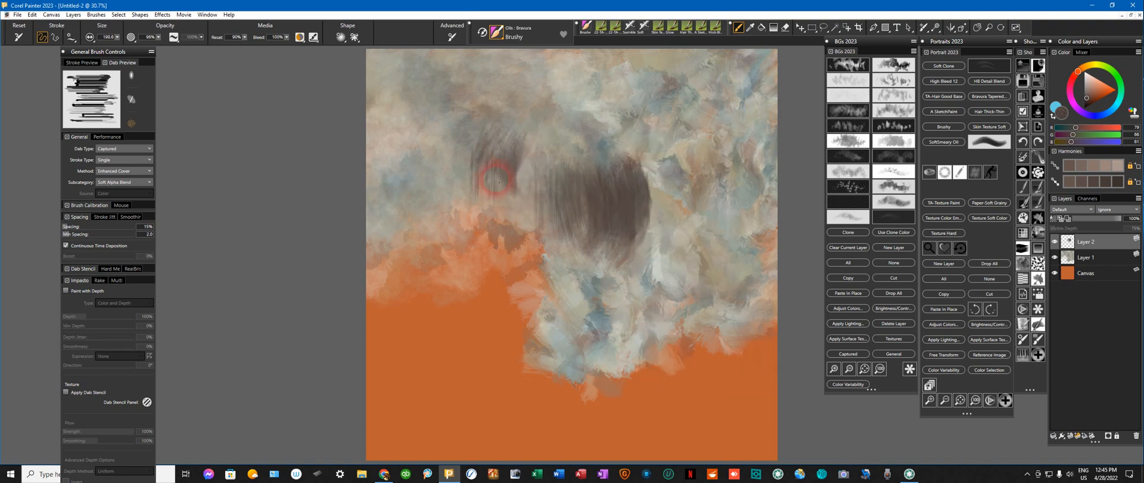
drag(679, 179, 672, 255)
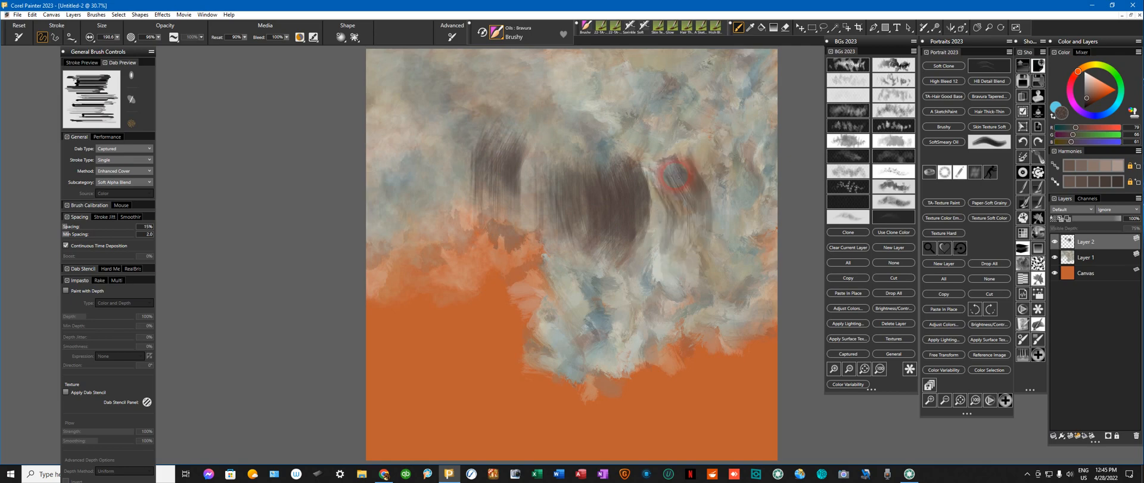
mouse_move(677, 182)
mouse_down()
mouse_move(673, 238)
mouse_move(686, 233)
mouse_up()
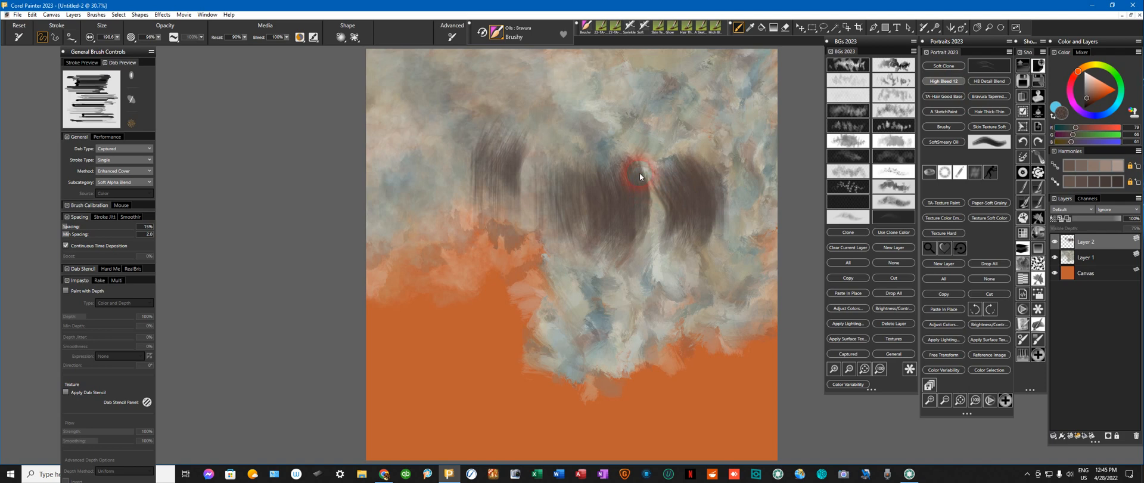
Step: Draw a small dark arc above the brown strokes with the High Bleed 12 brush and turn off clone color
click(1120, 185)
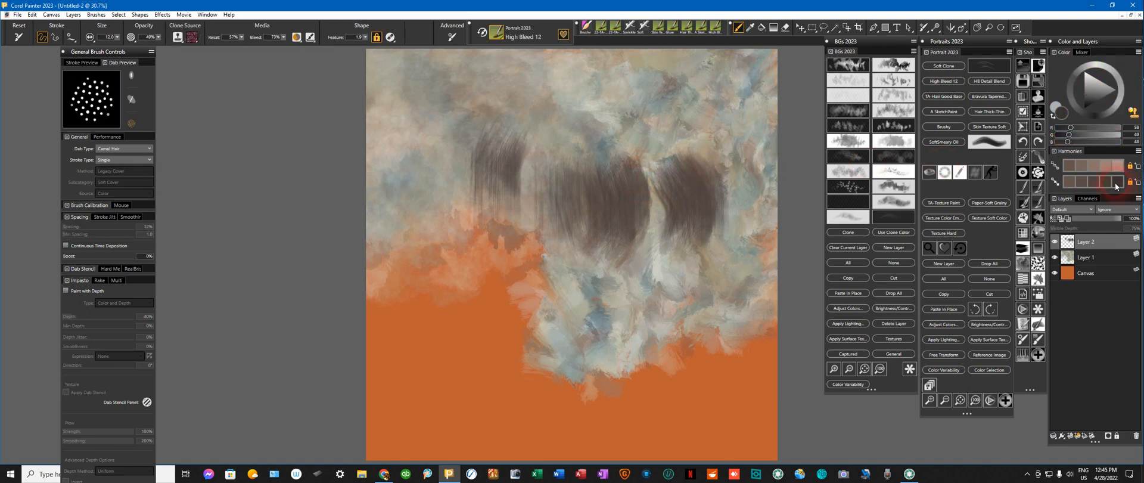
click(607, 86)
mouse_move(608, 86)
mouse_down()
mouse_move(599, 91)
mouse_move(620, 93)
mouse_up()
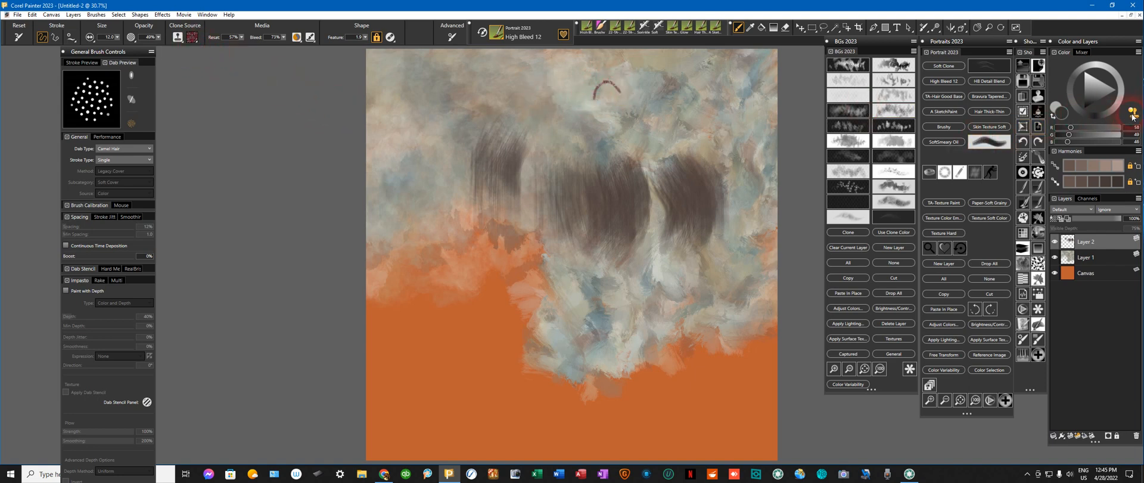
click(1132, 113)
click(984, 113)
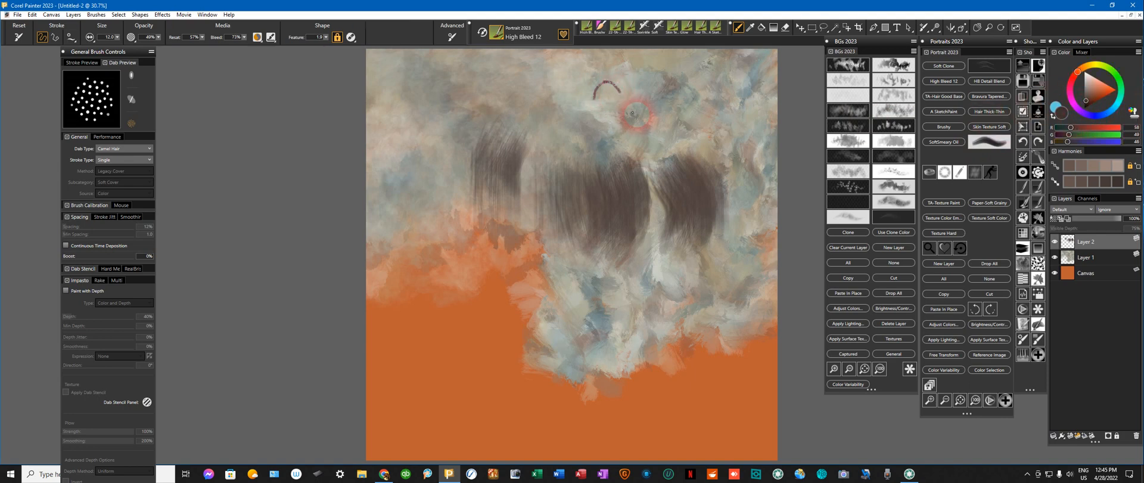
Step: Erase the small arc with the Soft Edge Eraser and draw a small C-shaped line above the brown strokes with High Bleed 12
click(894, 240)
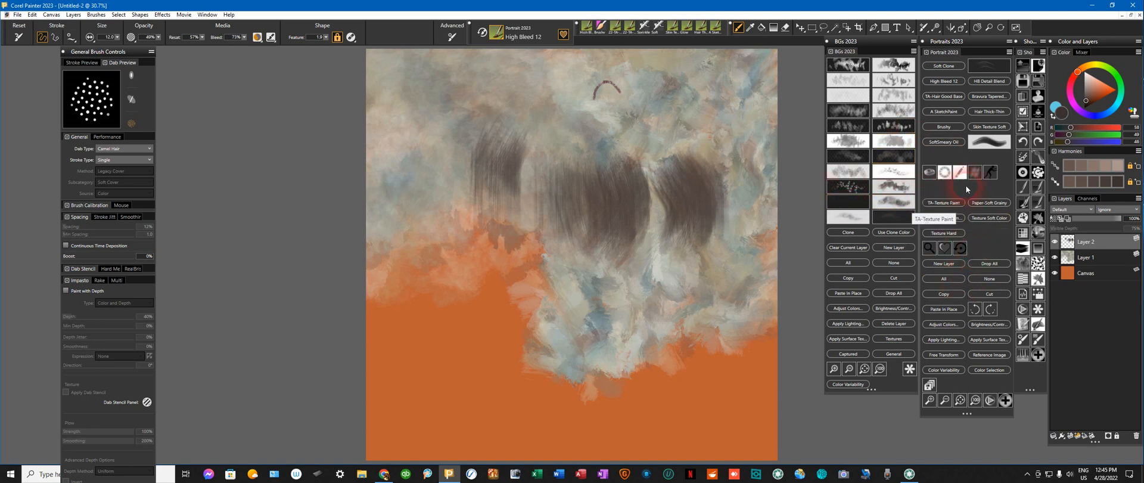
click(945, 173)
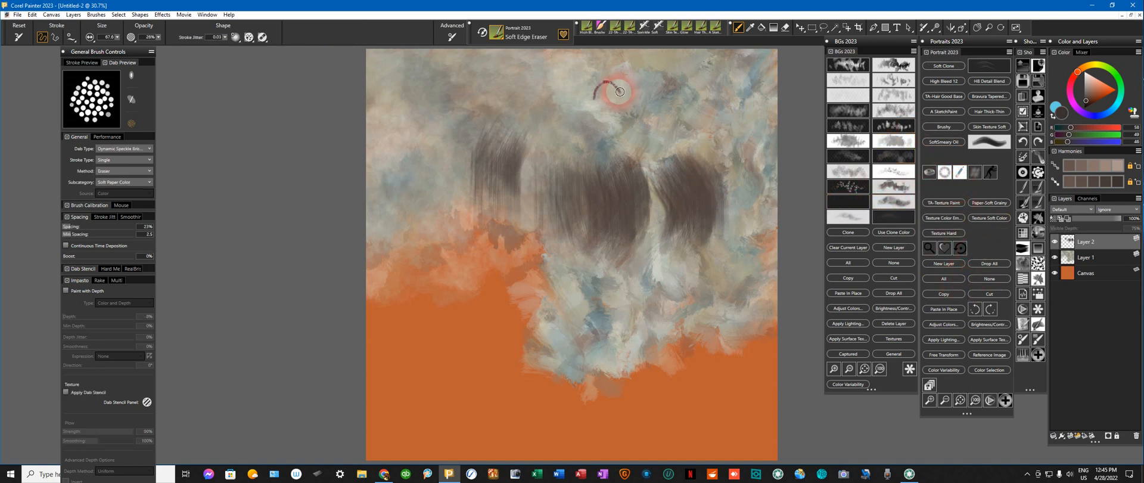
mouse_move(620, 91)
mouse_down()
mouse_move(624, 82)
mouse_move(595, 87)
mouse_move(600, 97)
mouse_up()
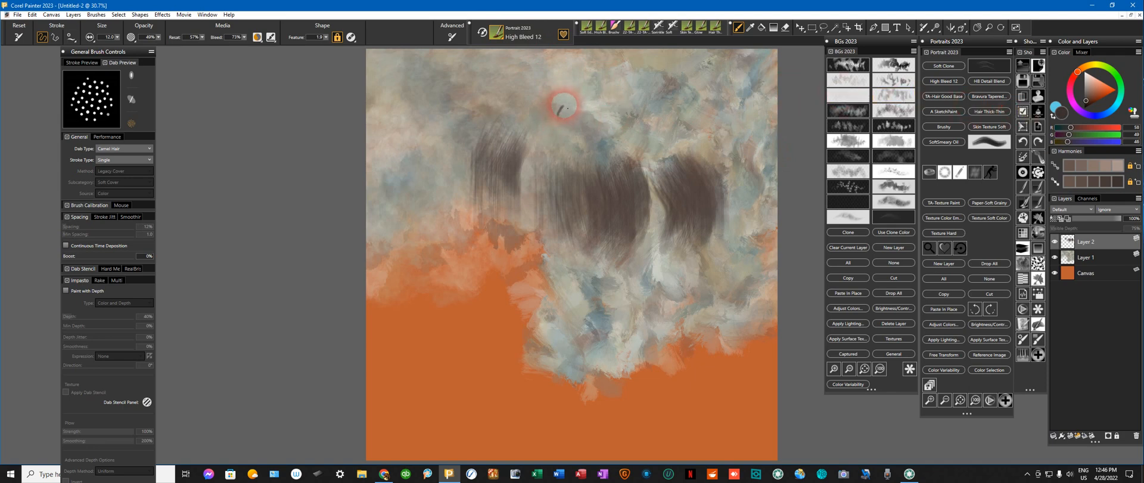
drag(568, 109, 583, 104)
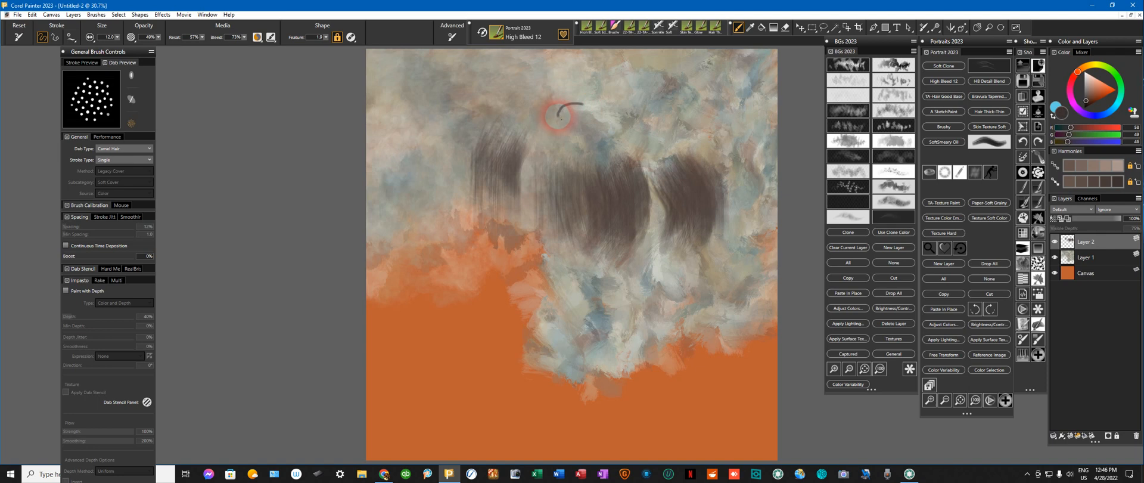
drag(561, 119, 587, 124)
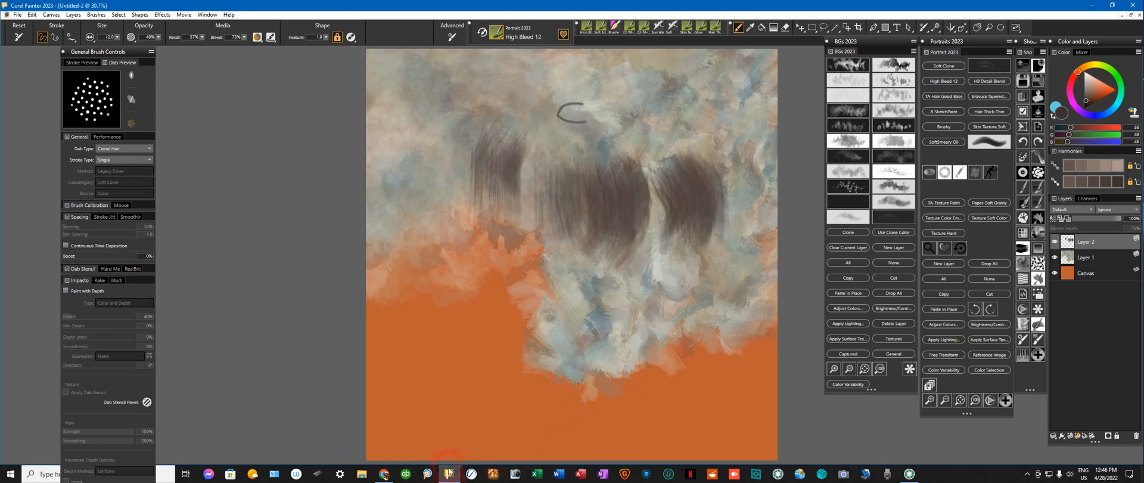
Step: Switch to Chrome, view the Wacom Intuos Pro Medium tablet image, and return to Corel Painter
click(385, 474)
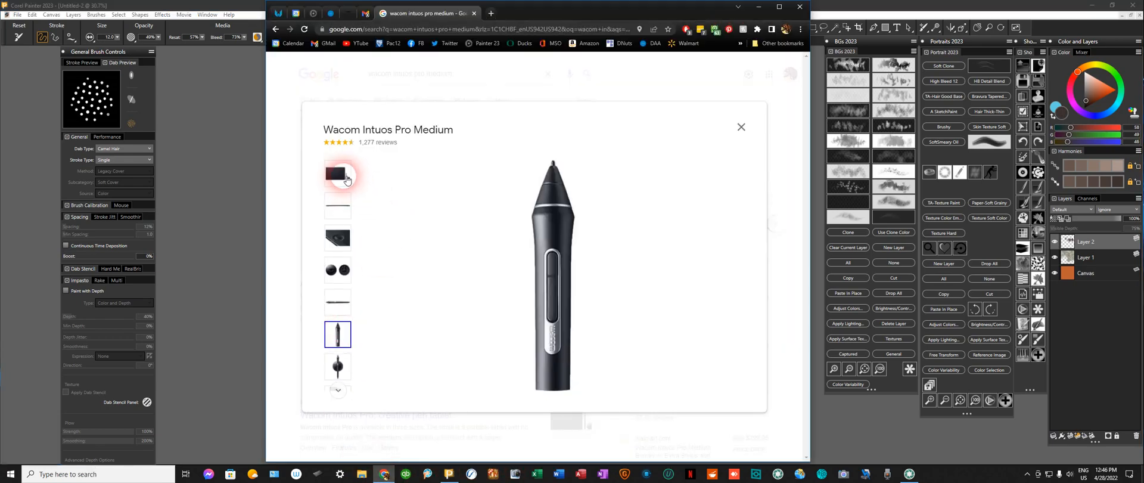
click(348, 179)
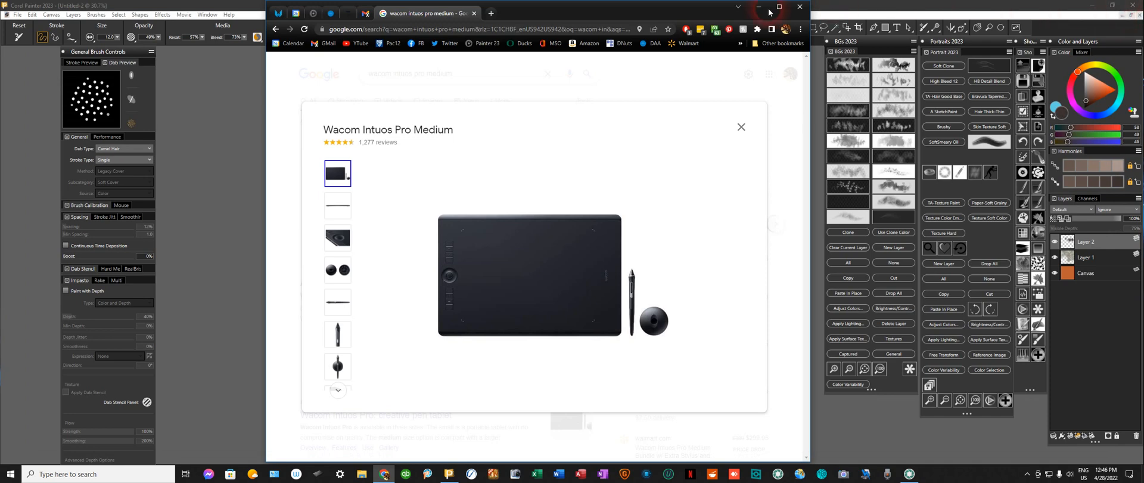
click(754, 10)
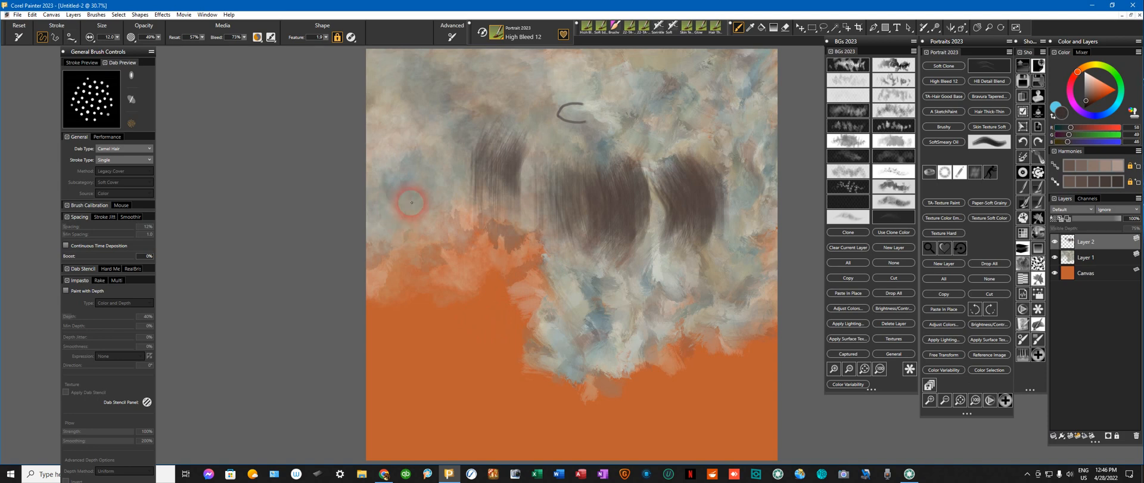
Step: Browse the brush categories of the Painter 2023 Brushes library and collapse the BGs 2023 palette
click(503, 37)
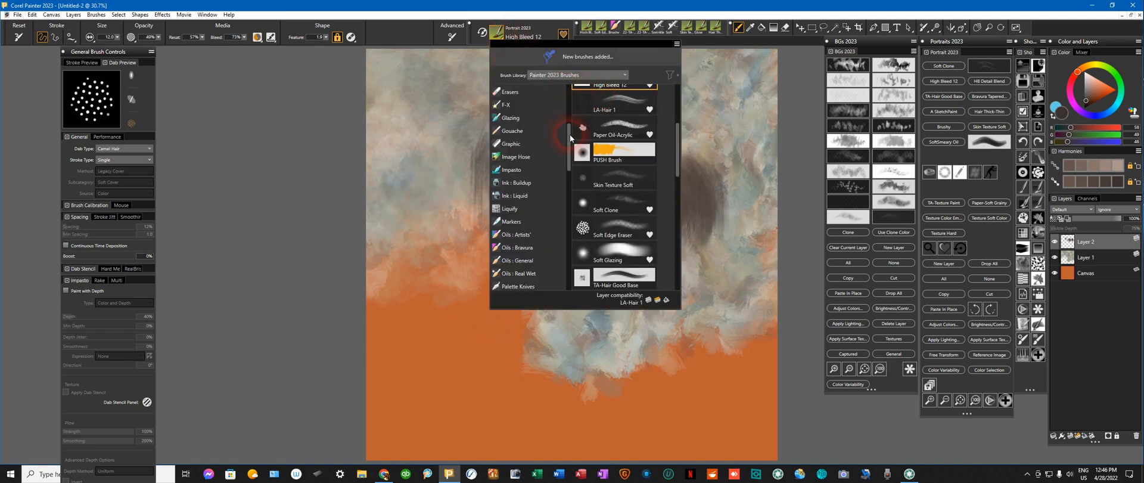
drag(570, 142, 571, 246)
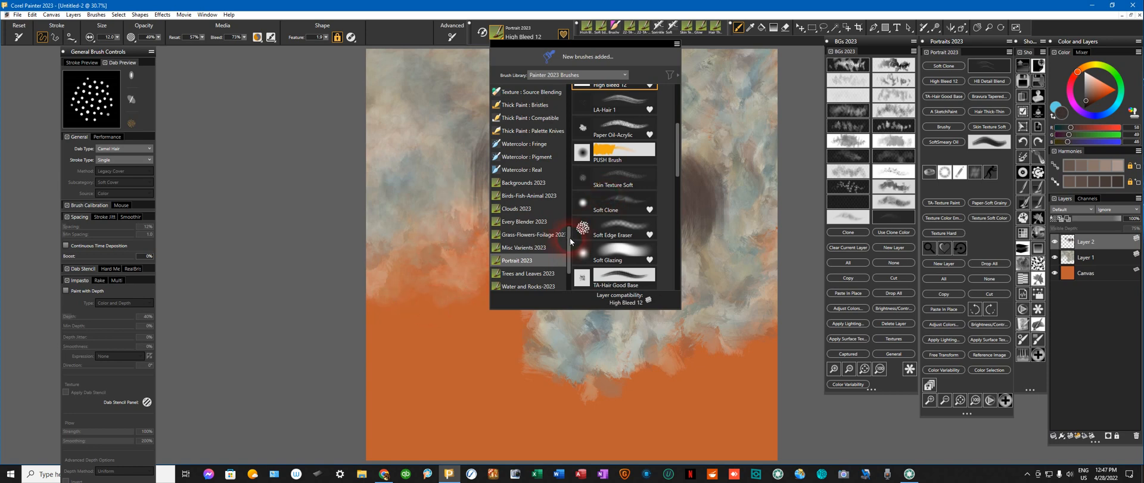
drag(570, 237, 566, 192)
click(431, 226)
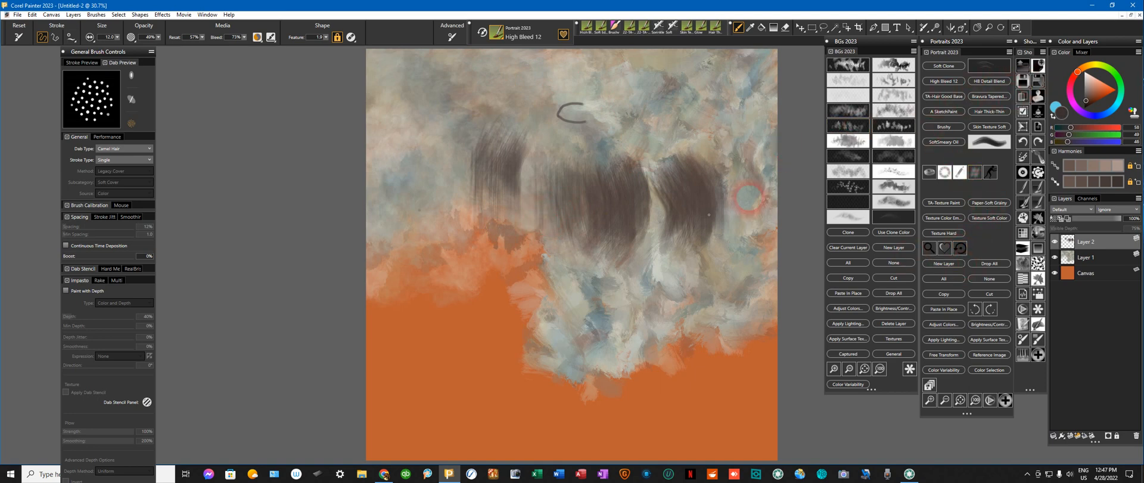
double_click(868, 41)
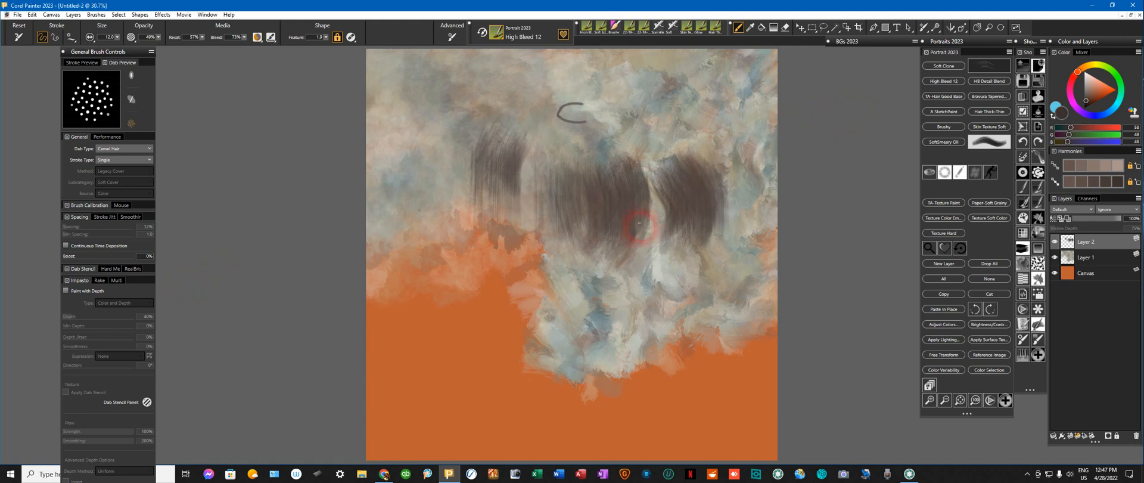